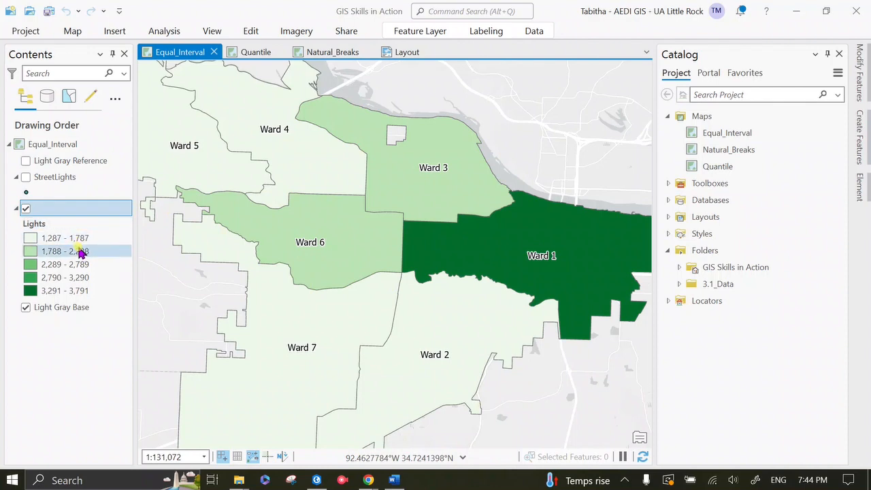
Open the unnamed ward layer's attribute table and add a field named Area with the Float data type
right_click(75, 208)
scroll(160, 61, "up", 1)
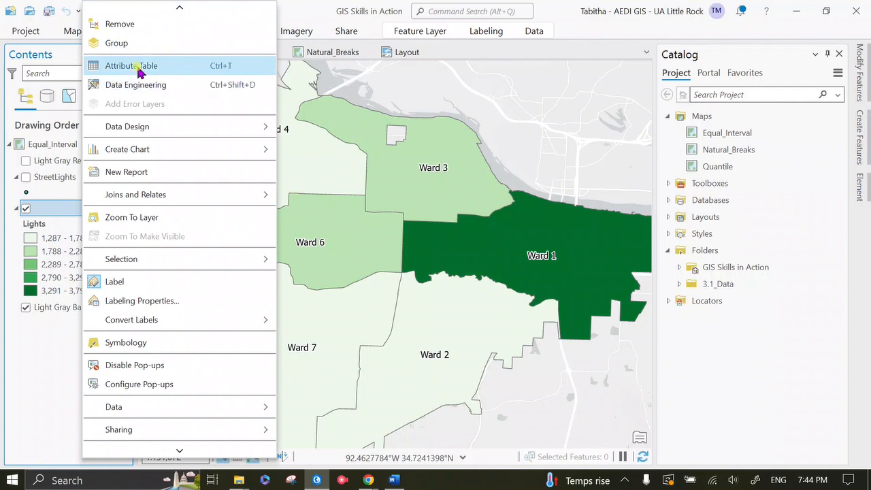
left_click(136, 65)
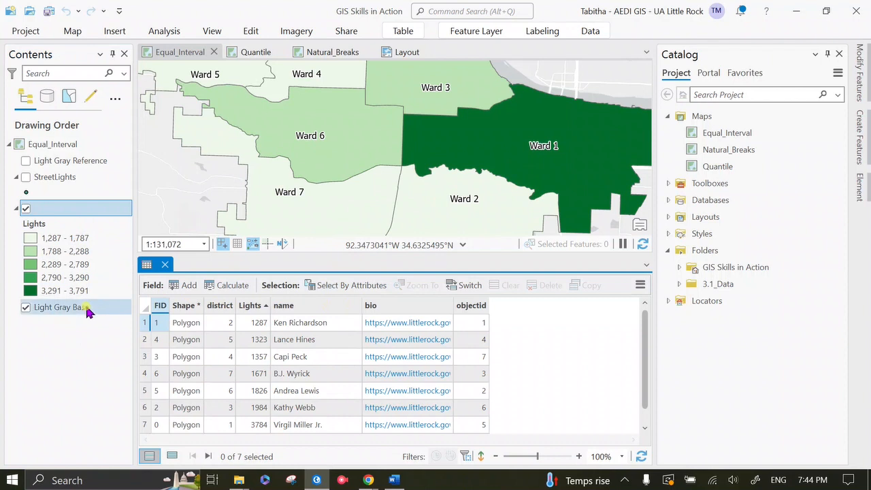
left_click(186, 288)
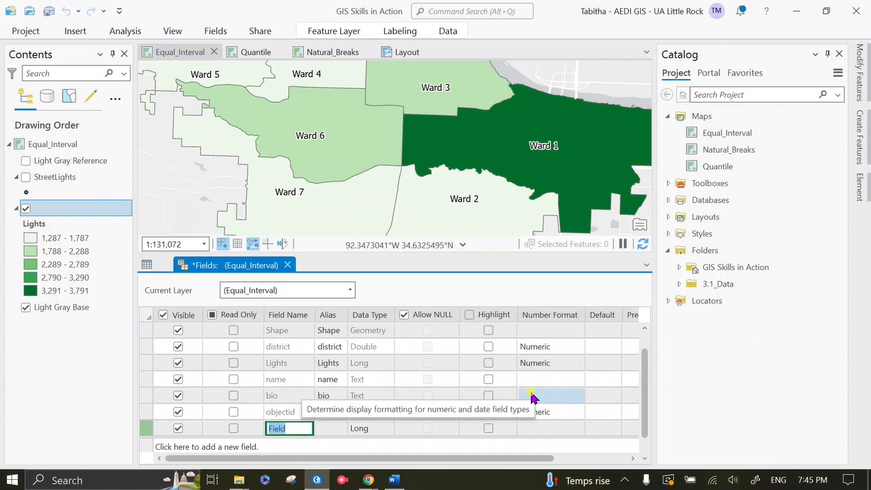
type("Area")
left_click(377, 429)
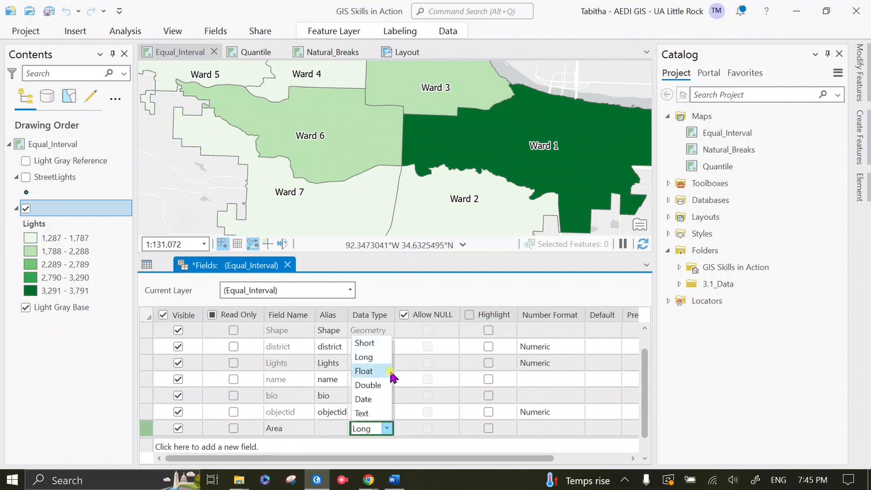
left_click(386, 372)
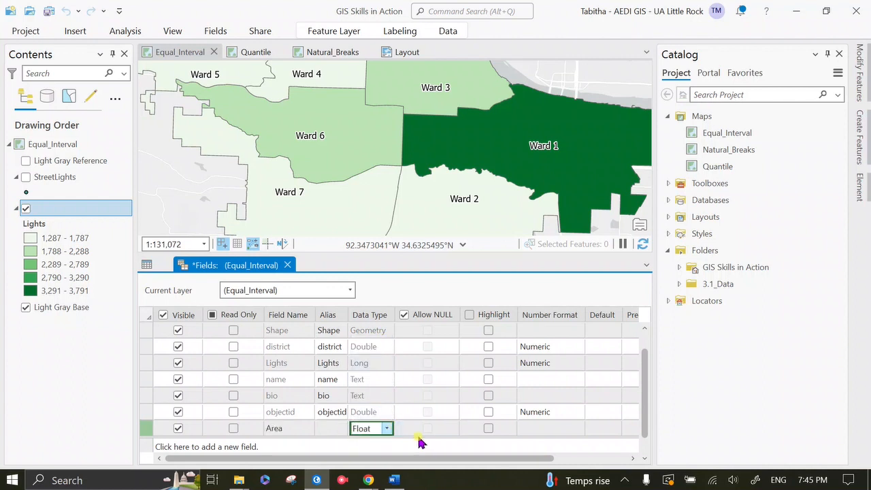
Add another field named Rate with the Float data type to the layer's field list
scroll(436, 428, "down", 1)
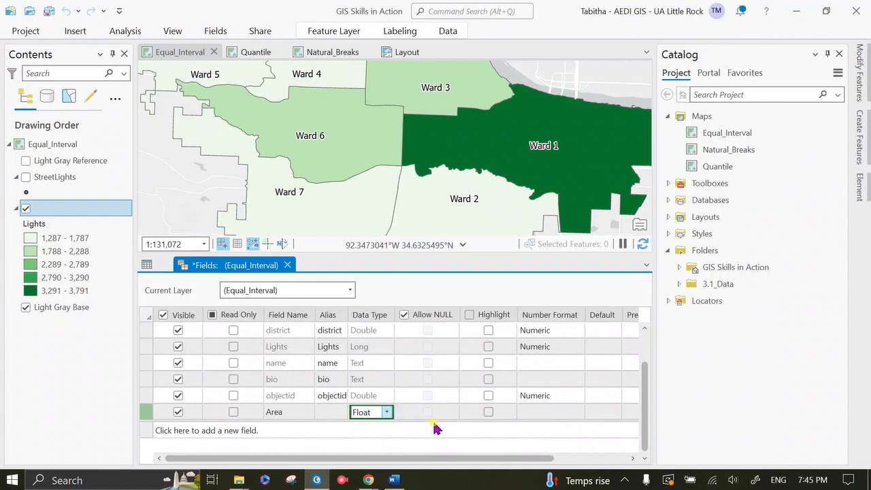
left_click(276, 430)
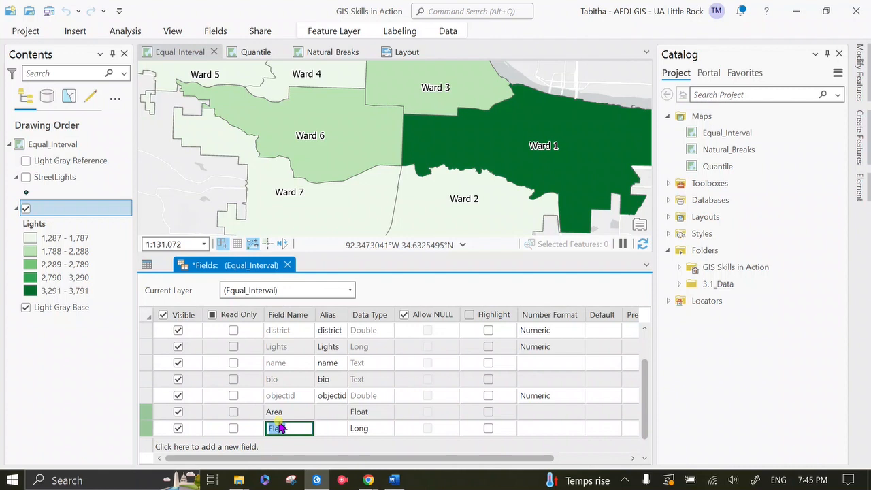
type("Rate")
left_click(369, 429)
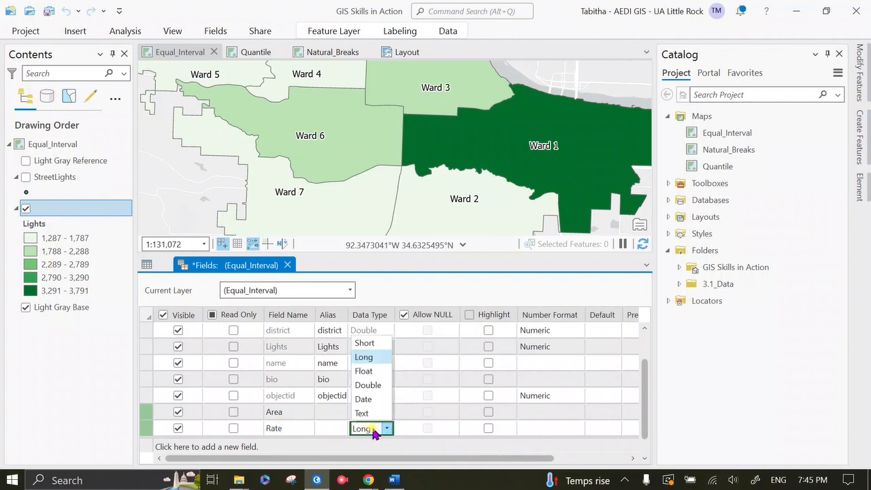
left_click(364, 371)
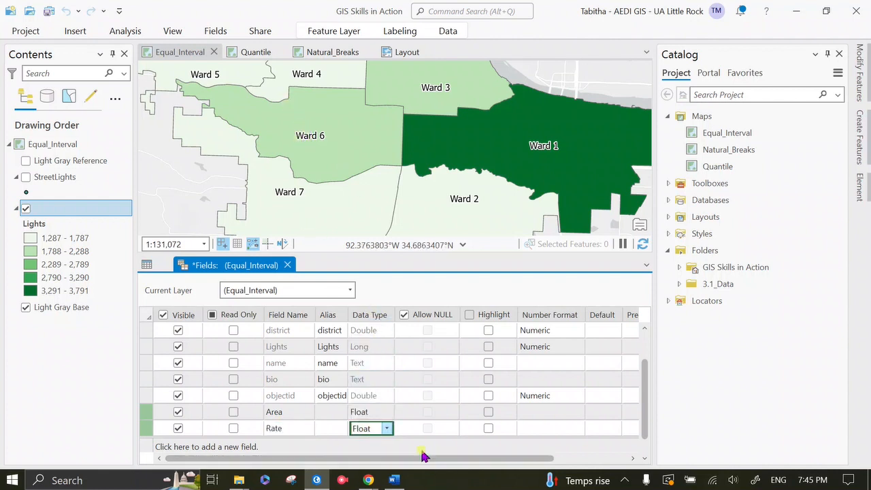
left_click(365, 448)
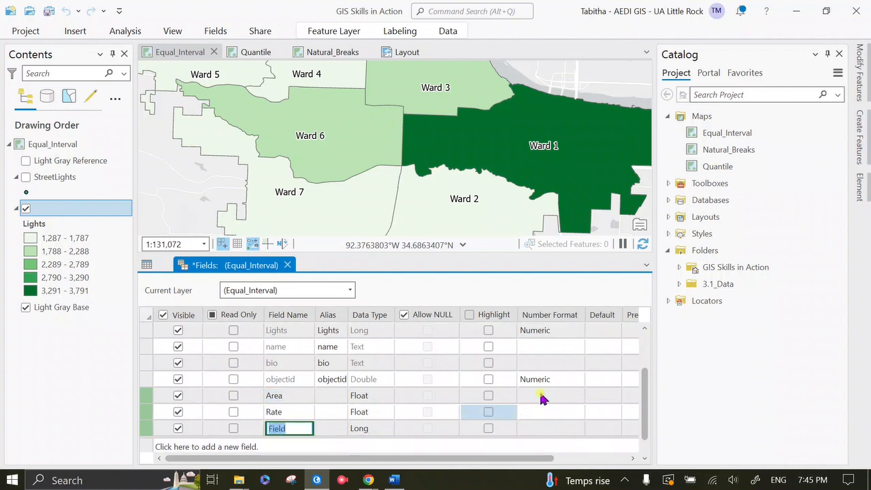
right_click(146, 429)
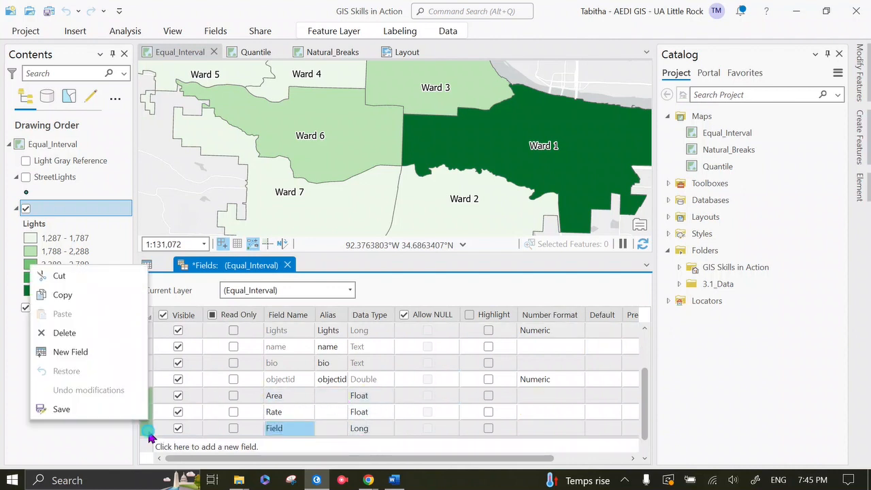
left_click(88, 332)
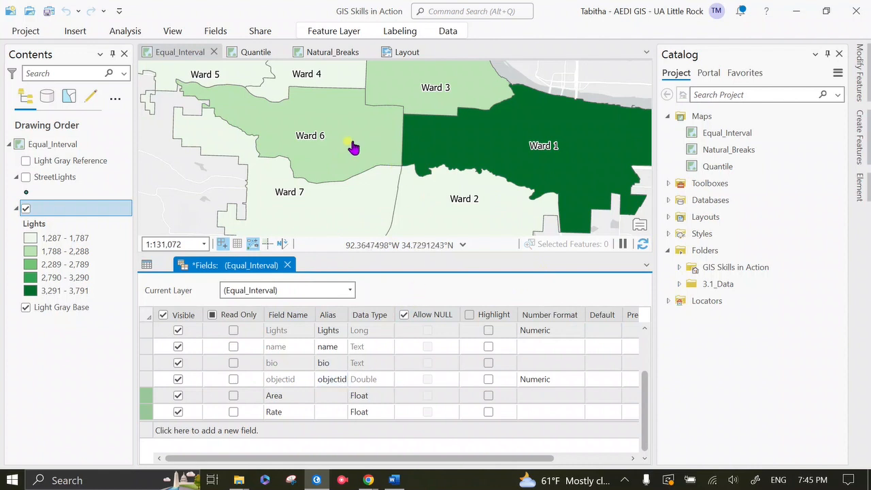
Save the new Area and Rate fields and close the field design view to return to the attribute table
left_click(215, 31)
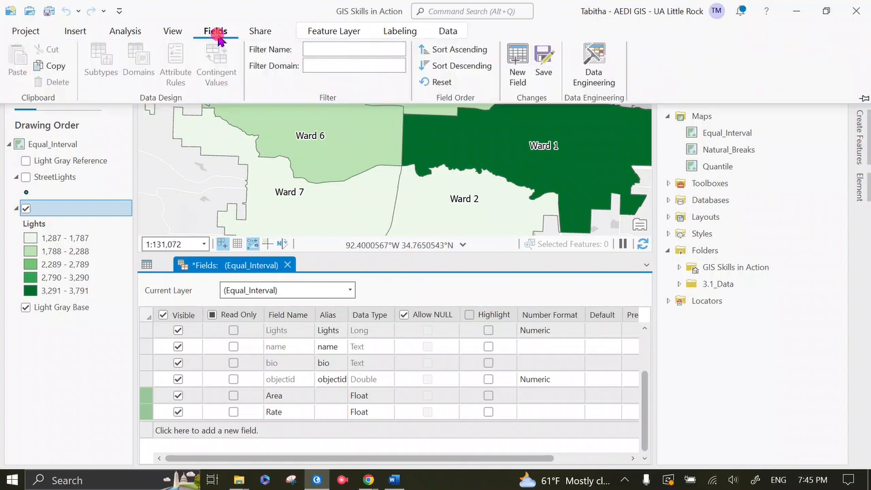
left_click(544, 73)
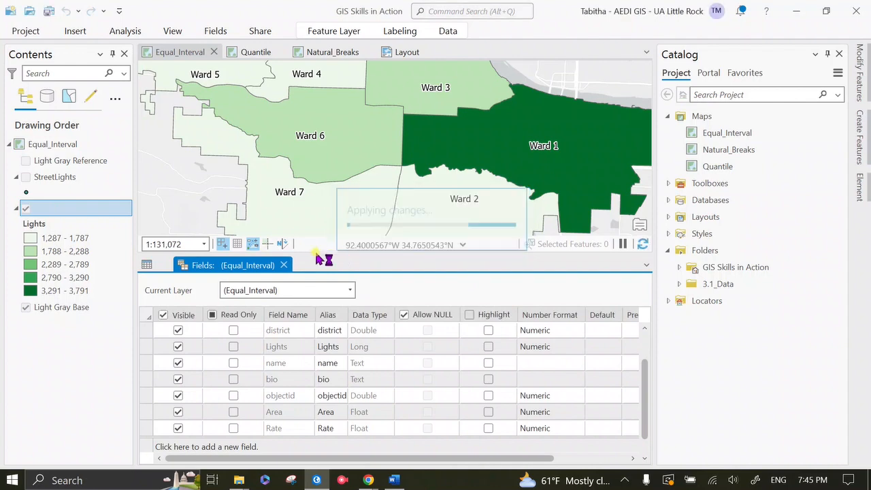
left_click(283, 266)
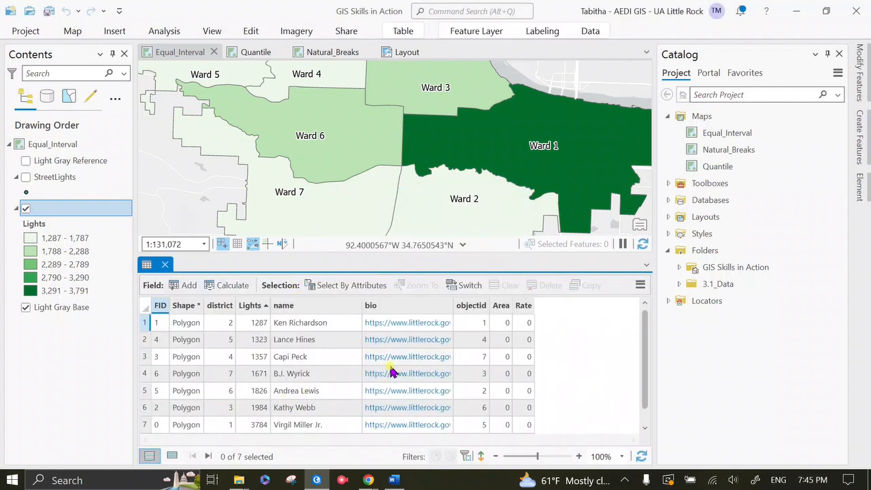
scroll(392, 371, "down", 1)
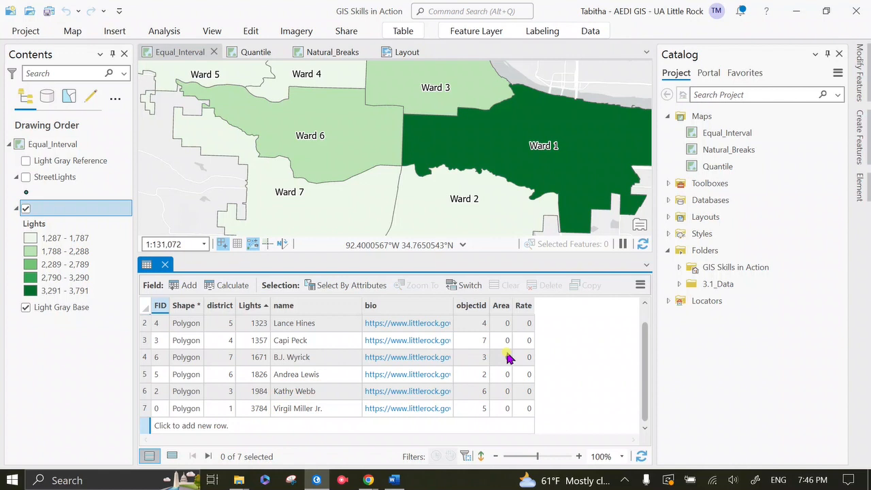
mouse_move(507, 313)
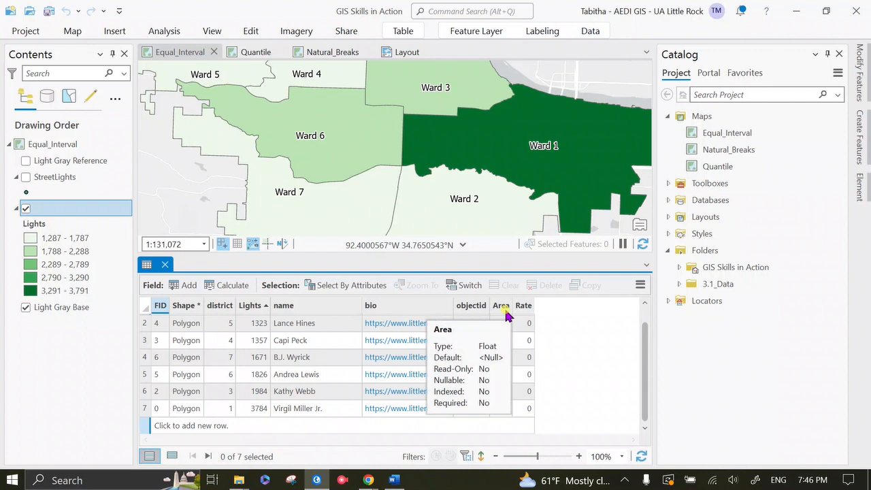
right_click(506, 306)
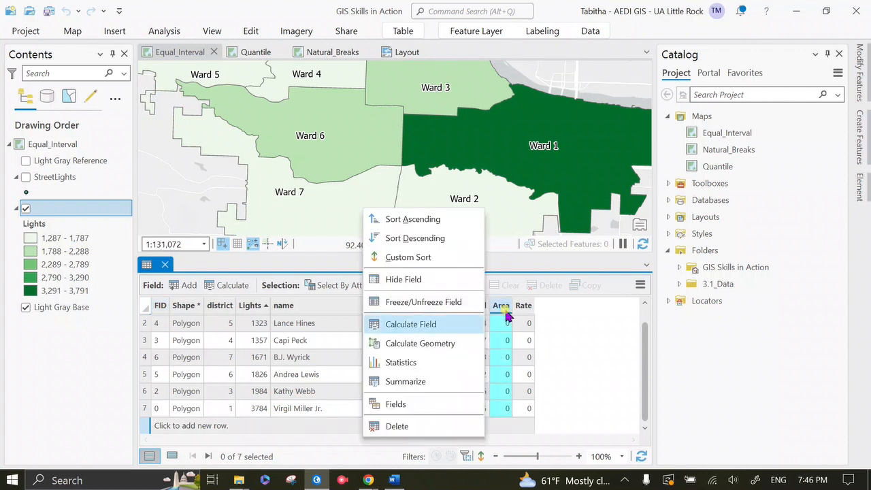
left_click(472, 349)
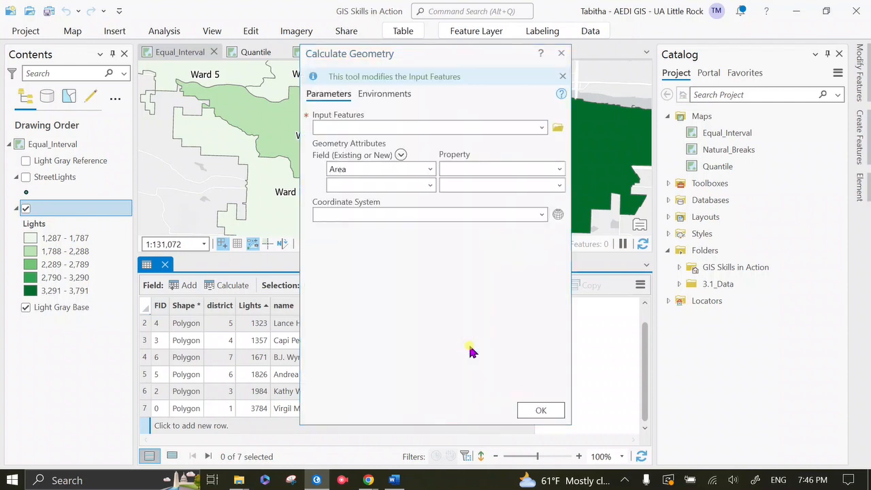
left_click(540, 128)
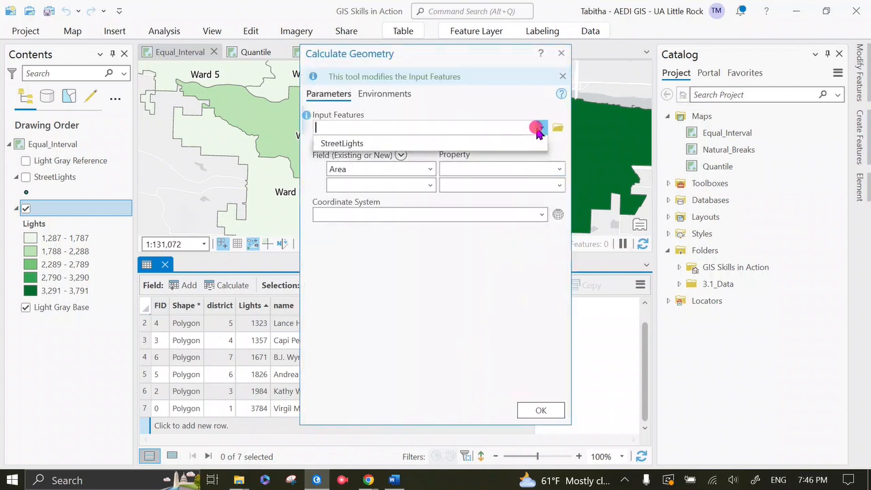
left_click(461, 291)
left_click_drag(468, 55, 411, 66)
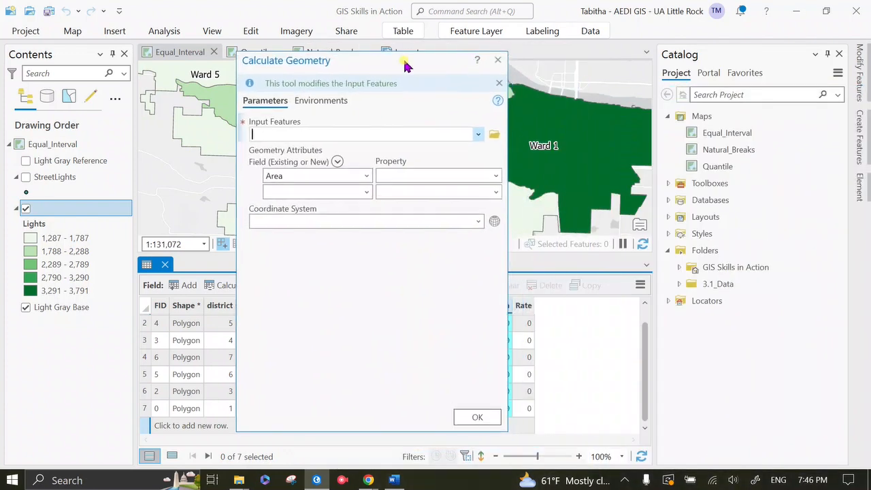
left_click(478, 134)
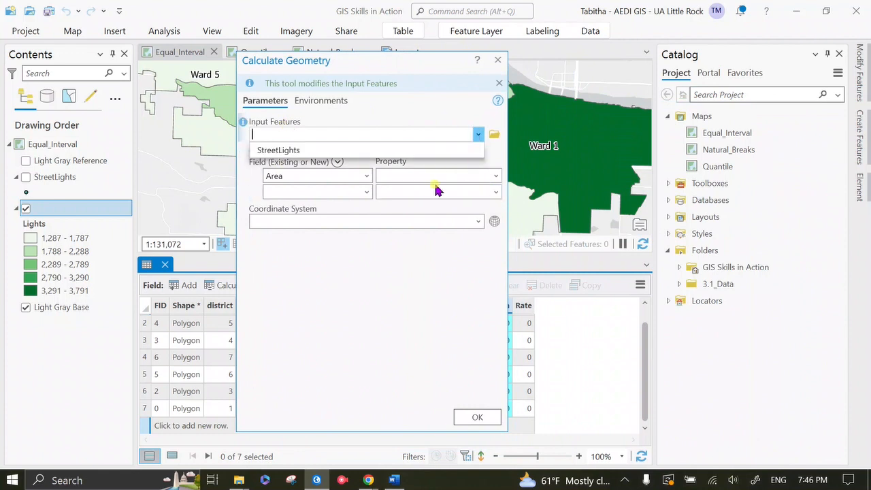
left_click(365, 326)
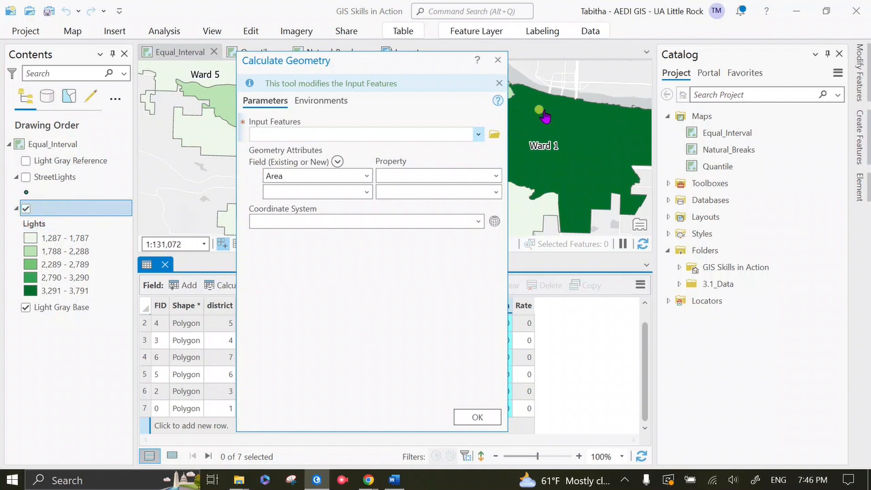
left_click(498, 60)
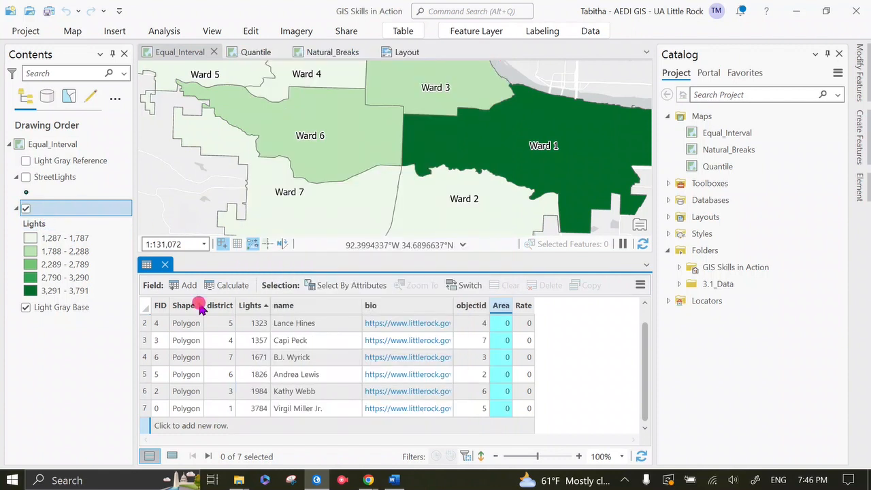
Name the unnamed ward layer "Light Service Calls" in its layer properties and apply the change
right_click(48, 217)
scroll(84, 416, "down", 3)
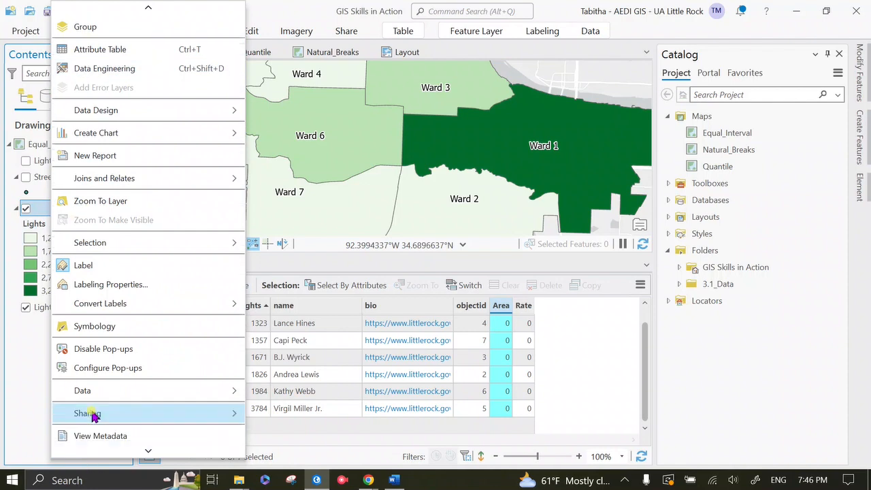
left_click(68, 446)
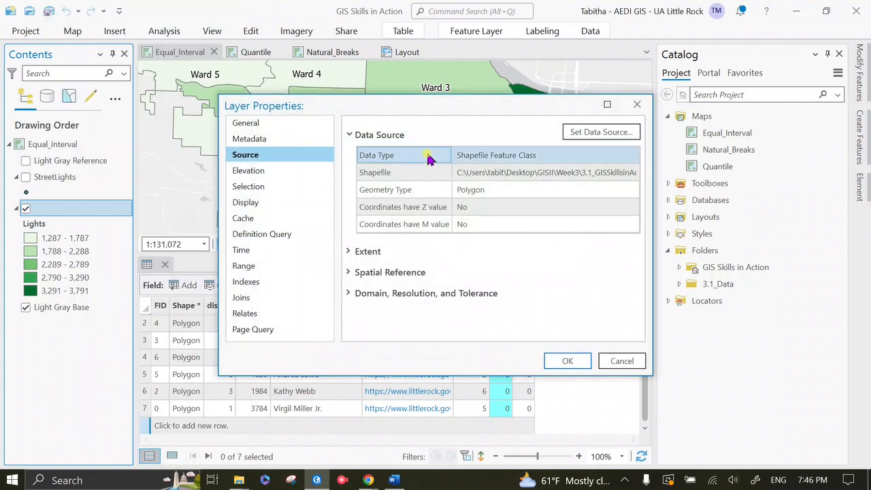
left_click(288, 124)
left_click(413, 144)
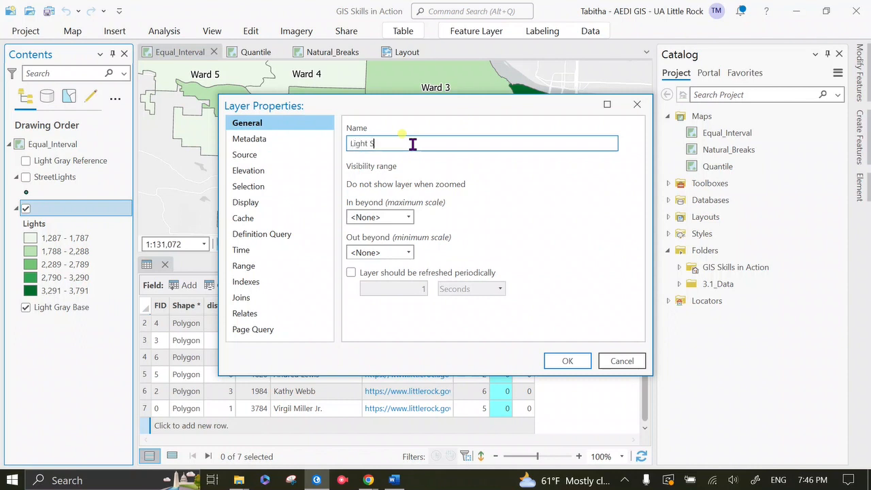
type("Light Service Calls")
left_click(565, 360)
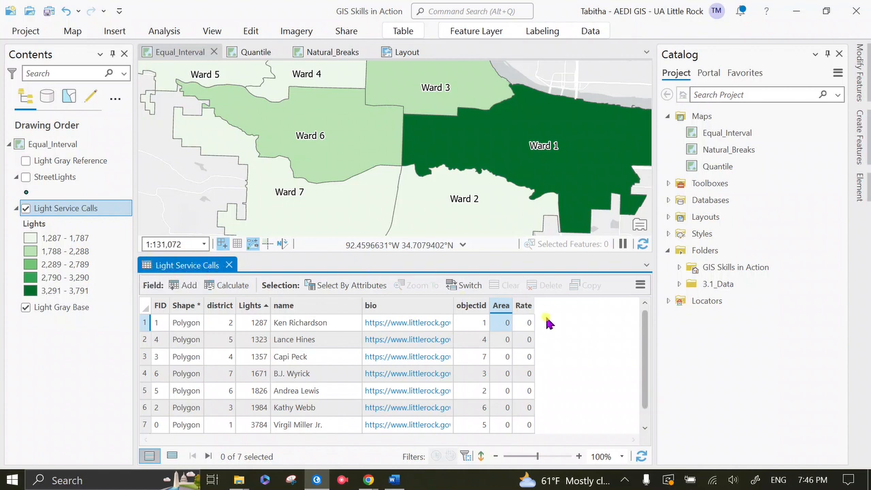
Start Calculate Geometry on the Light Service Calls layer's Area field and set its property to Area (geodesic)
right_click(504, 306)
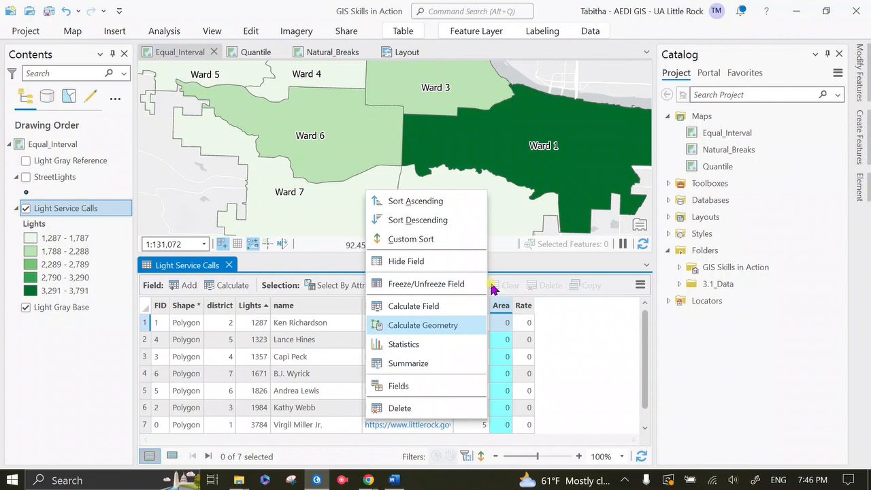
left_click(454, 328)
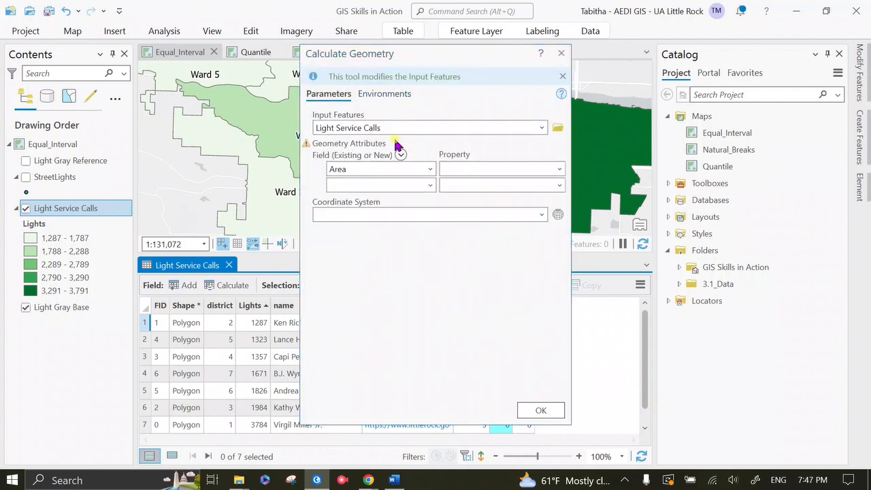
left_click(542, 128)
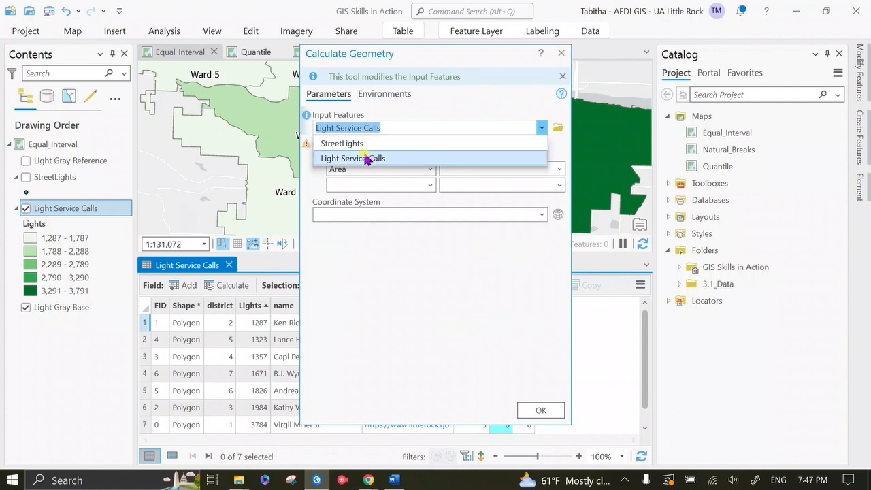
left_click(367, 158)
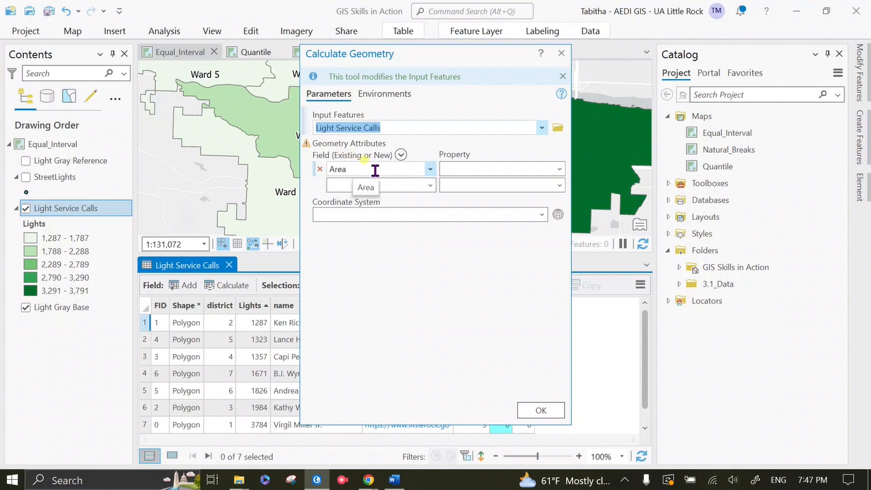
left_click_drag(371, 54, 624, 69)
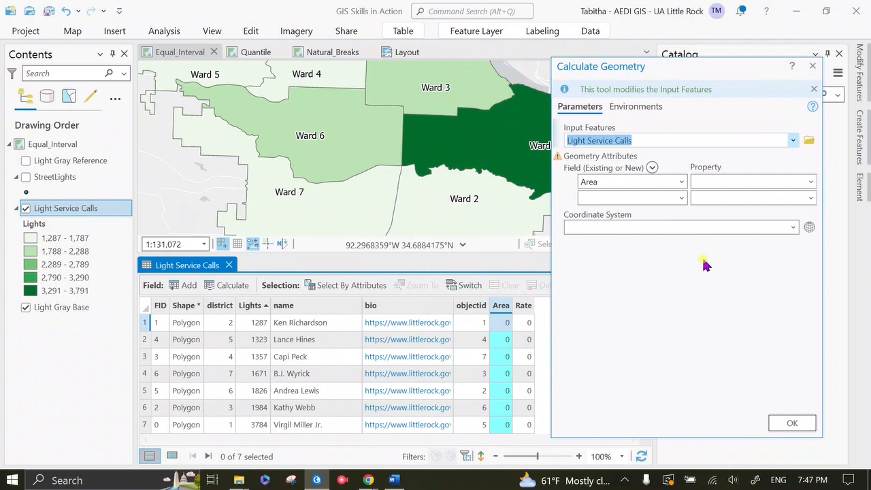
left_click(810, 183)
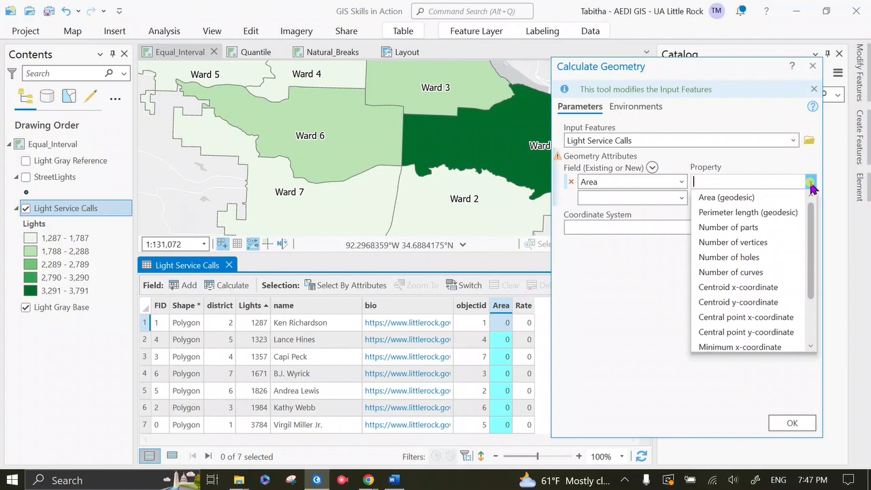
left_click(777, 196)
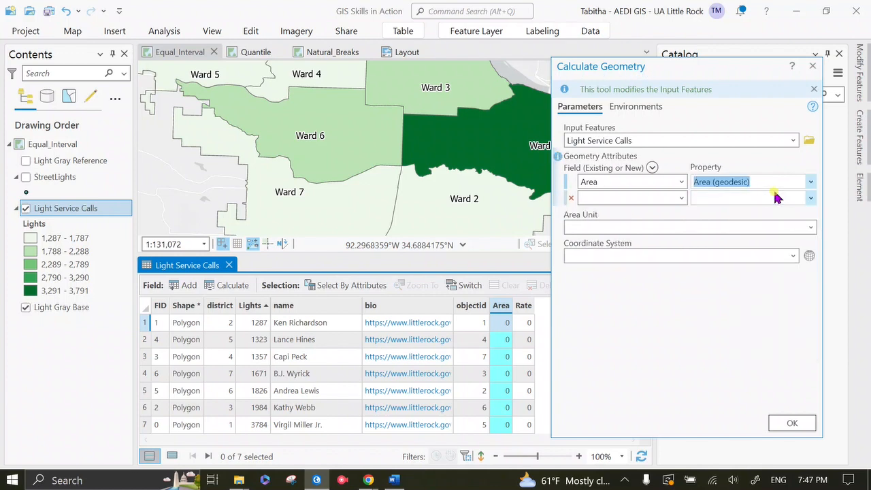
Set the area unit to Square US Survey Miles, take the coordinate system from Light Service Calls, and run the geometry calculation
left_click(810, 228)
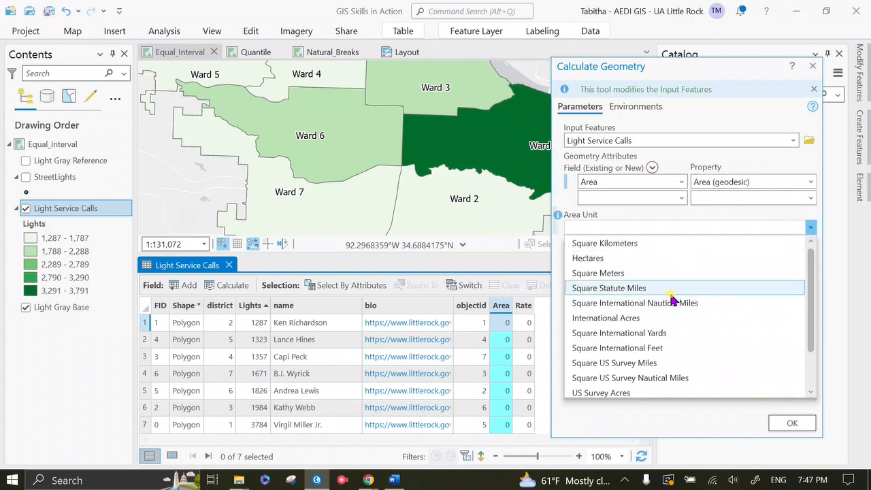
scroll(684, 375, "down", 1)
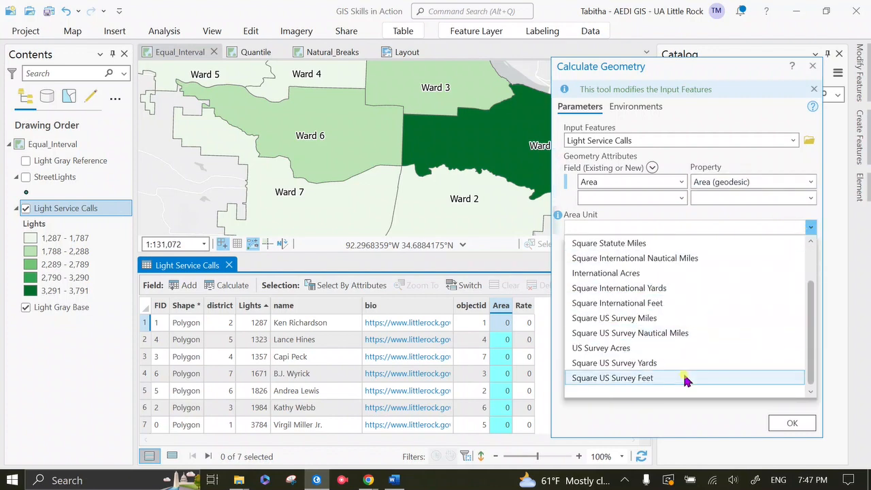
left_click(664, 318)
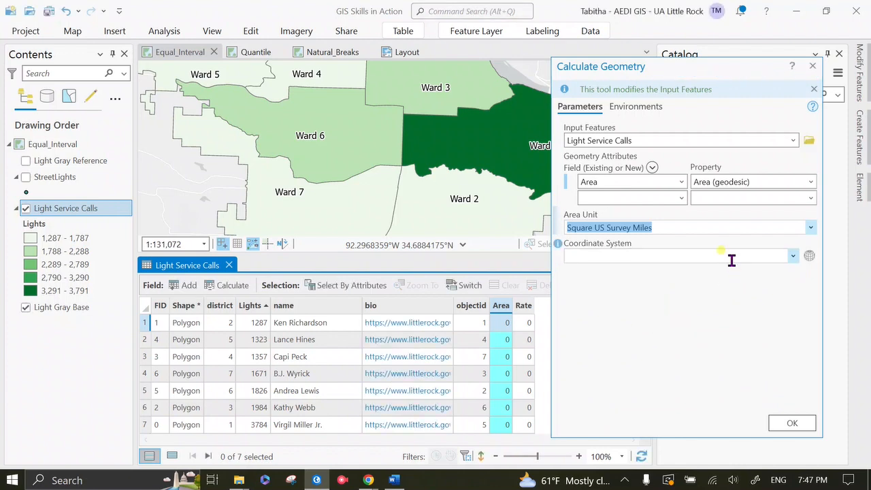
left_click(793, 256)
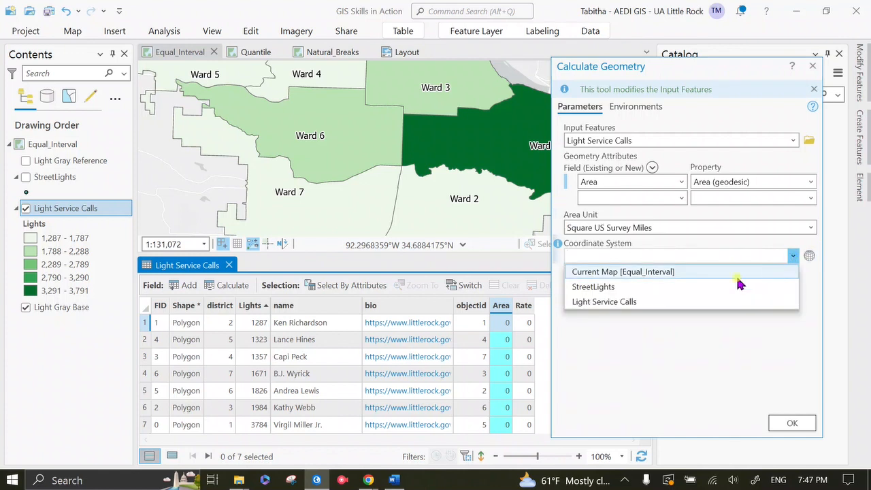
left_click(652, 303)
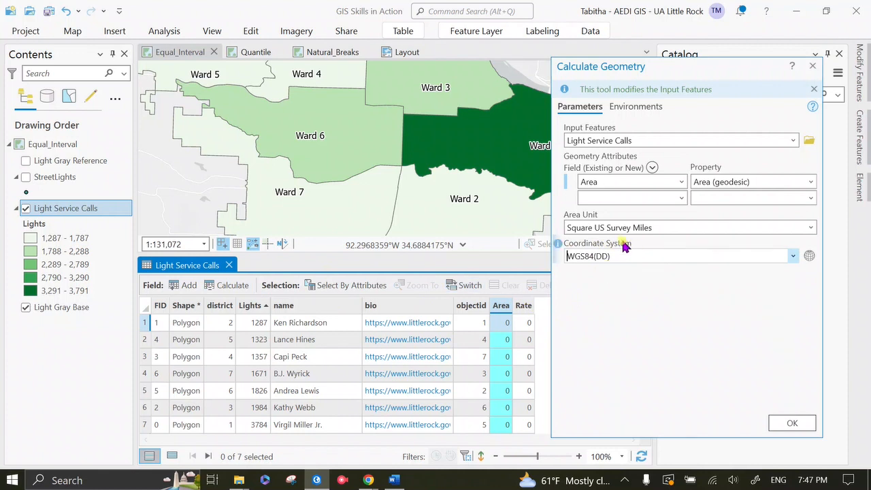
left_click(568, 257)
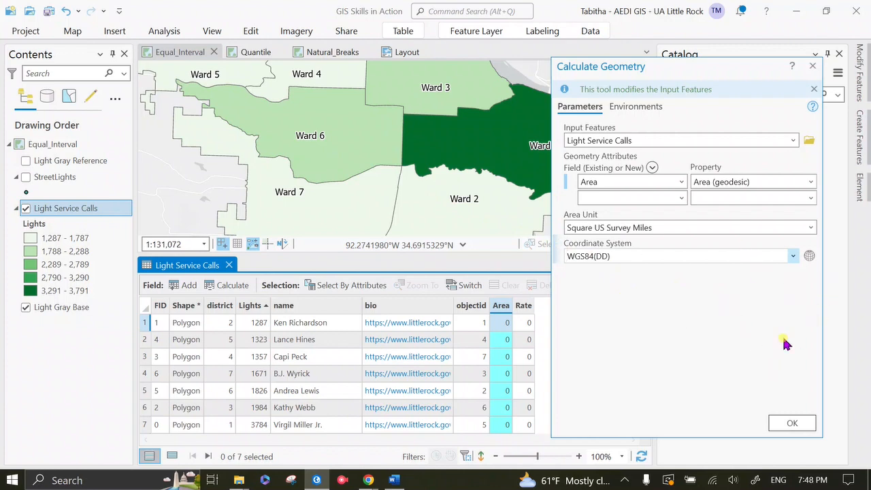
left_click(792, 423)
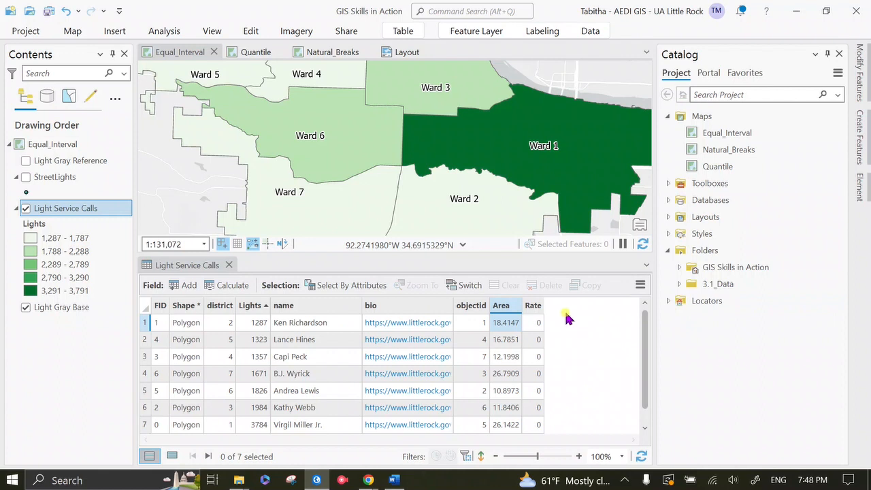
Calculate the Rate field in the Light Service Calls table with the expression !Lights! / !Area!
mouse_move(534, 310)
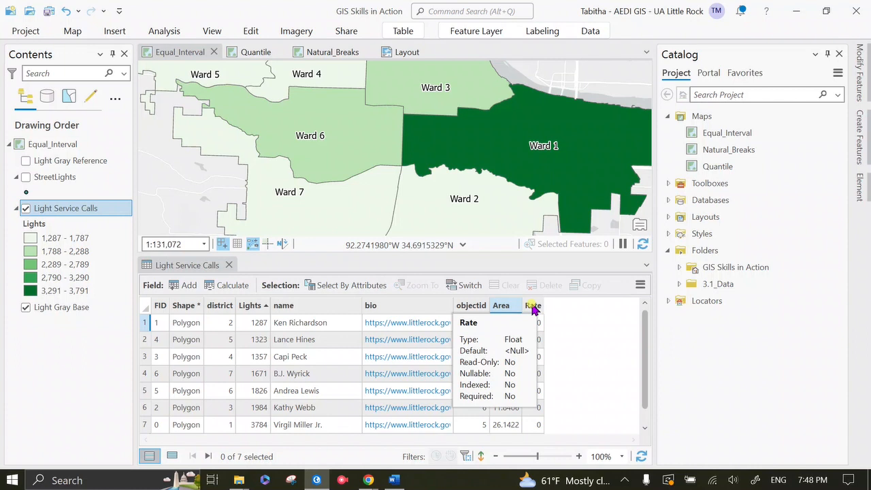
left_click(533, 306)
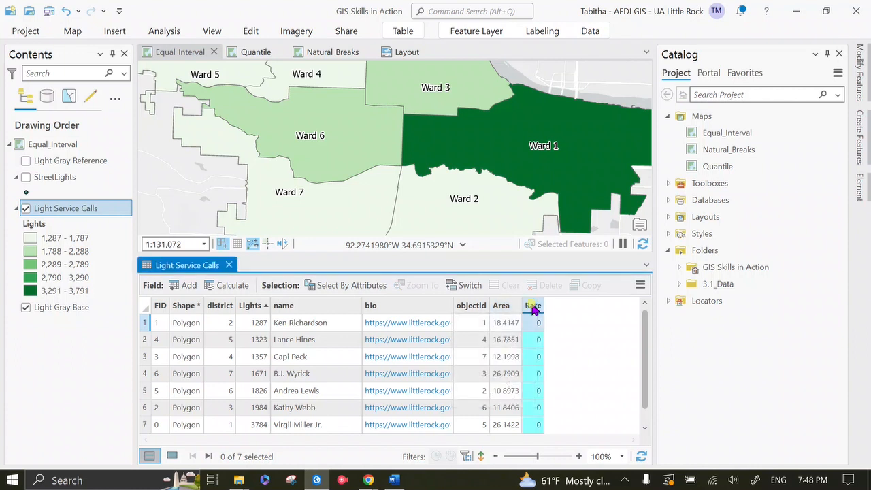
right_click(534, 308)
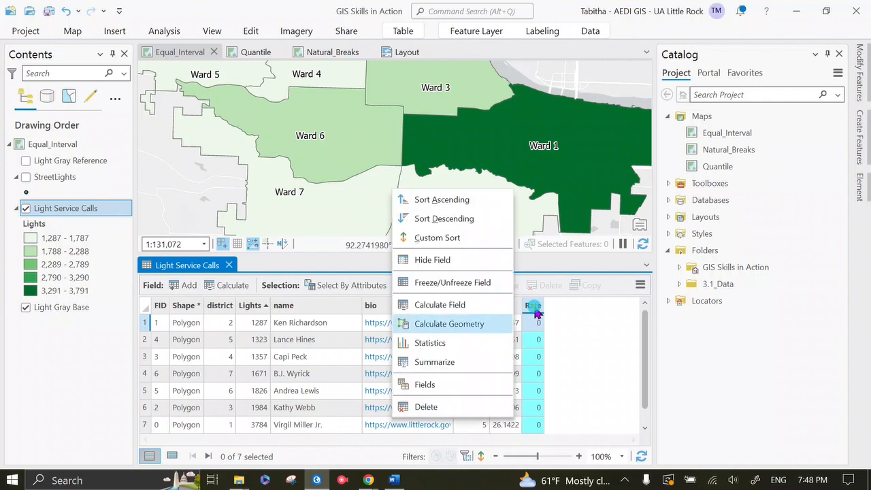
left_click(507, 310)
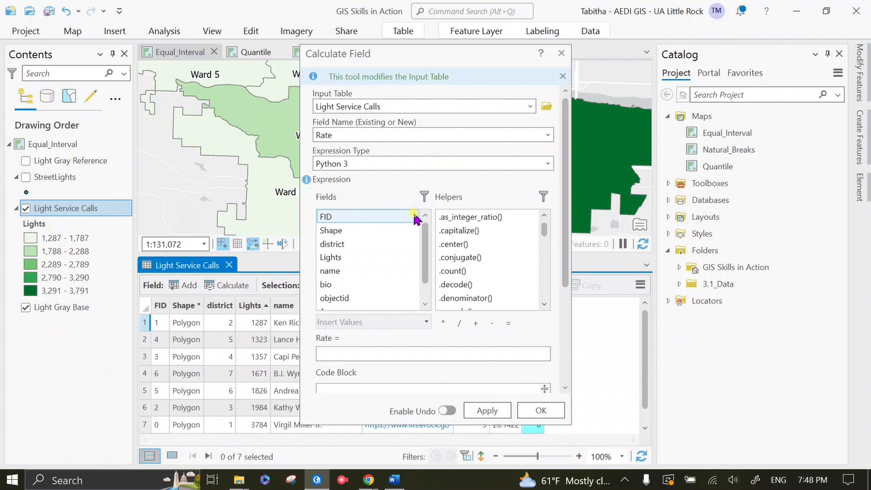
double_click(334, 261)
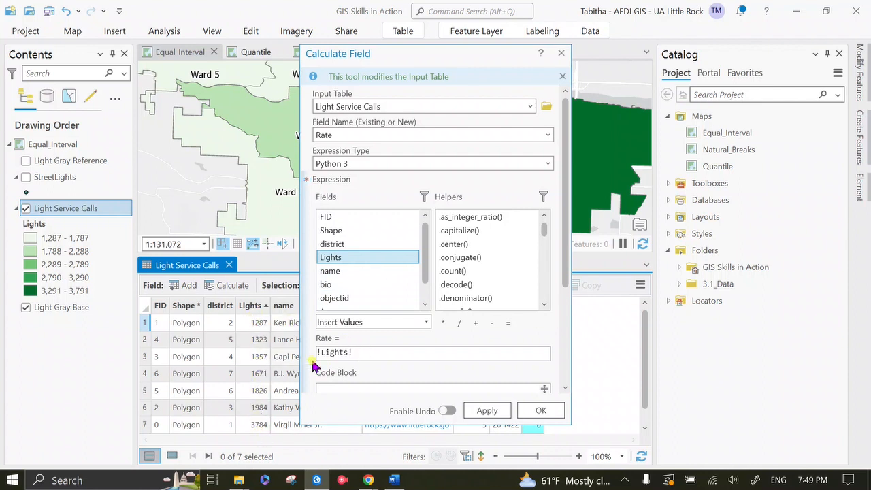
left_click(365, 352)
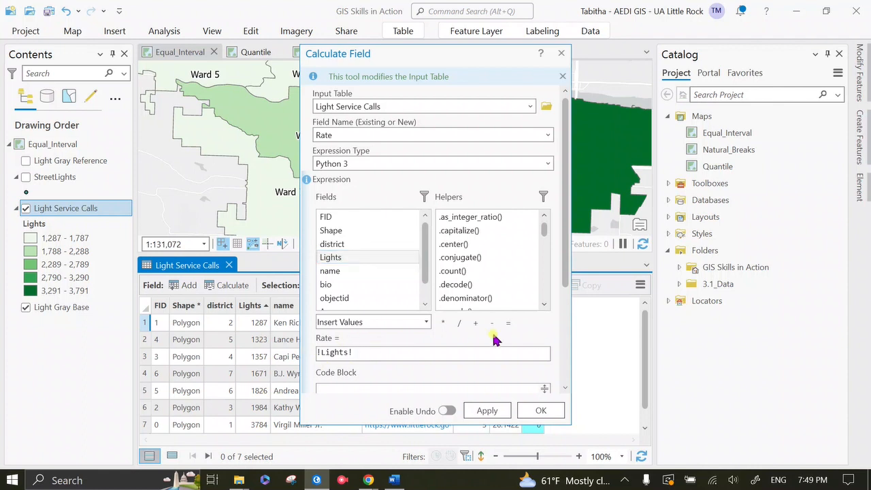
left_click(459, 323)
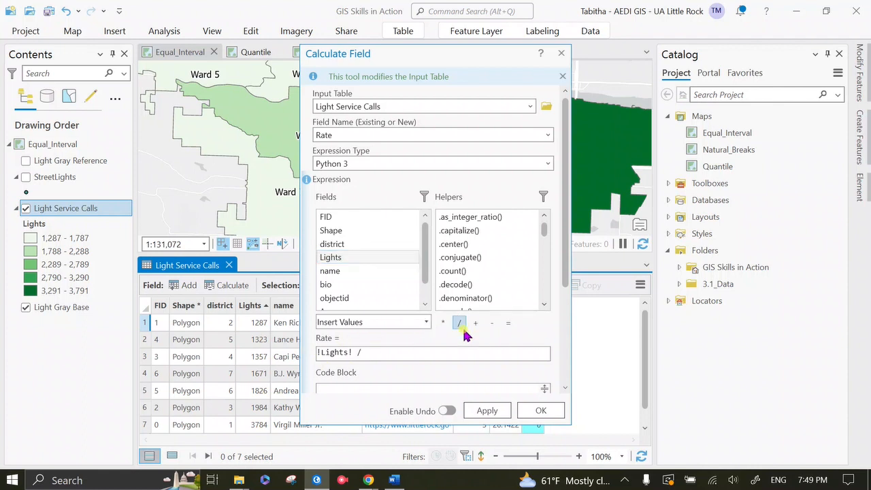
scroll(424, 258, "down", 1)
double_click(359, 290)
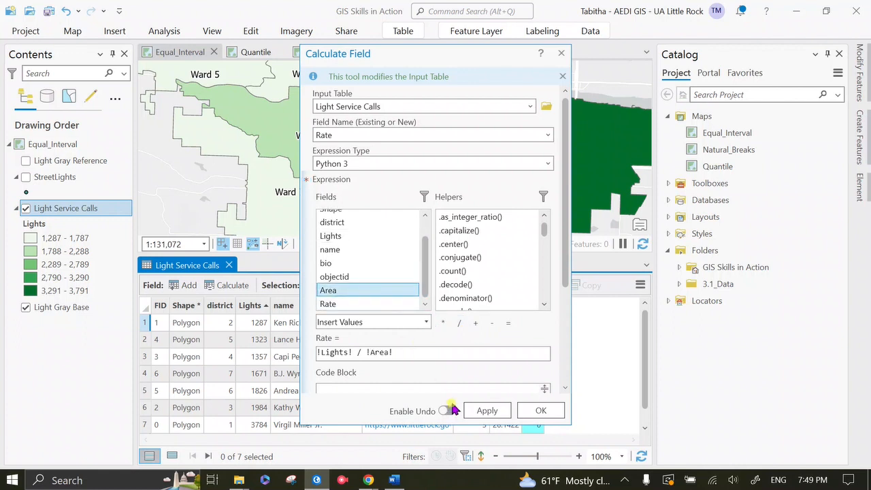
left_click(488, 410)
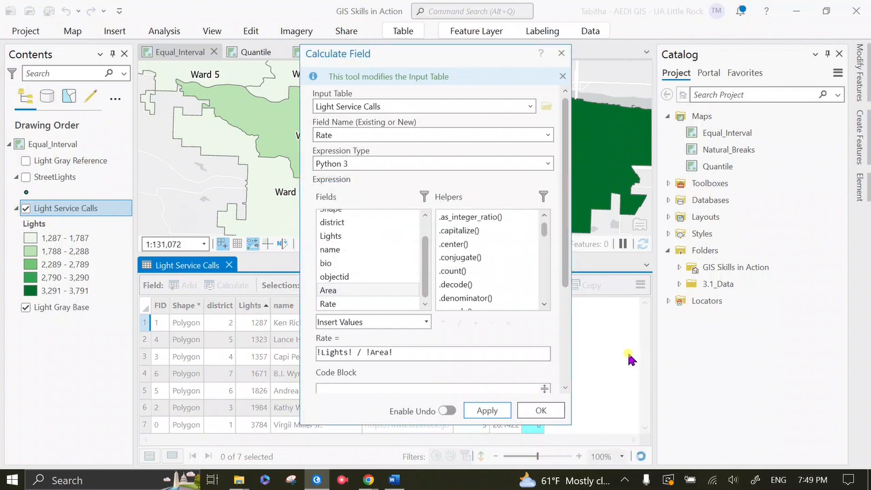
left_click(544, 412)
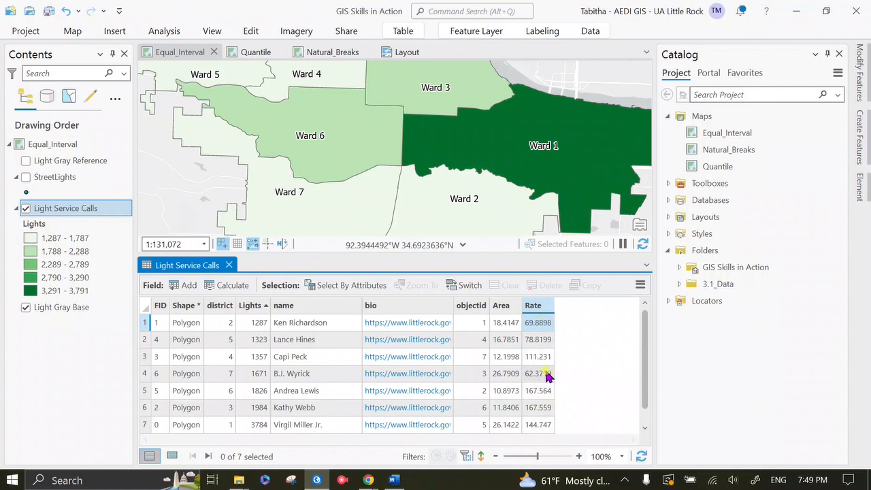
Round the Rate field to whole numbers by recalculating it with the expression round(!Rate!,0)
right_click(539, 310)
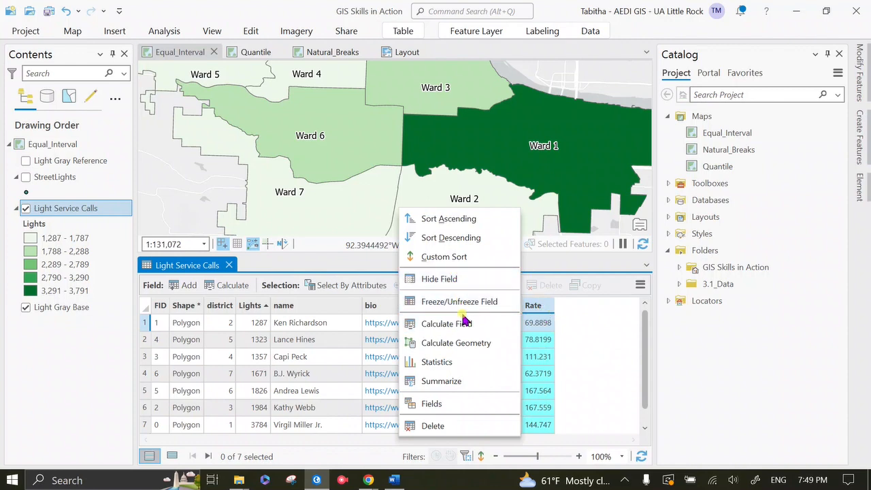
left_click(608, 318)
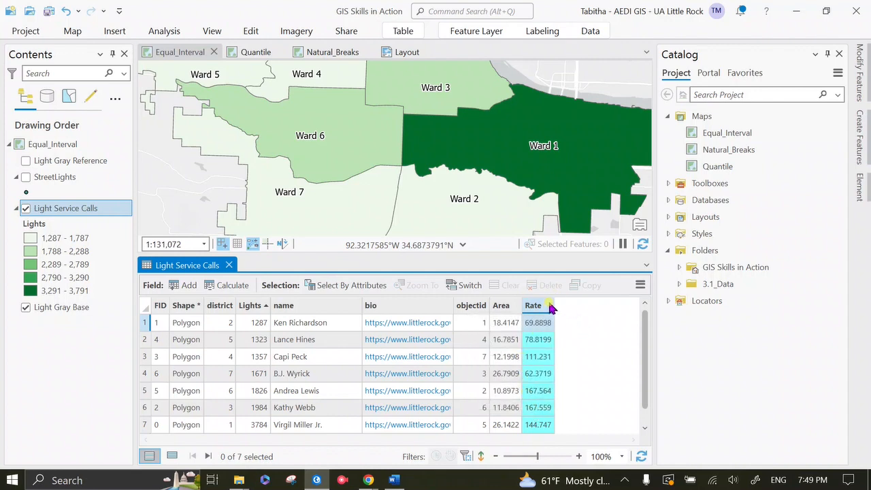
mouse_move(550, 308)
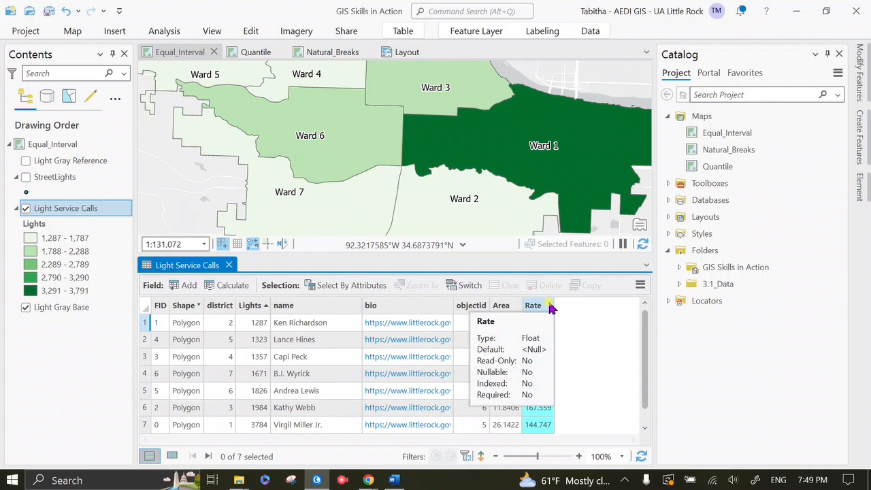
right_click(545, 305)
left_click(499, 318)
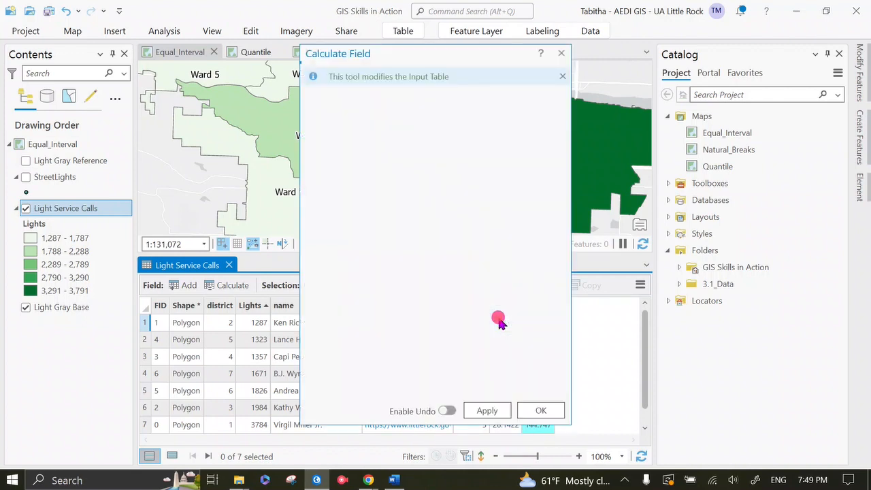
left_click_drag(428, 354, 175, 358)
key("BackSpace")
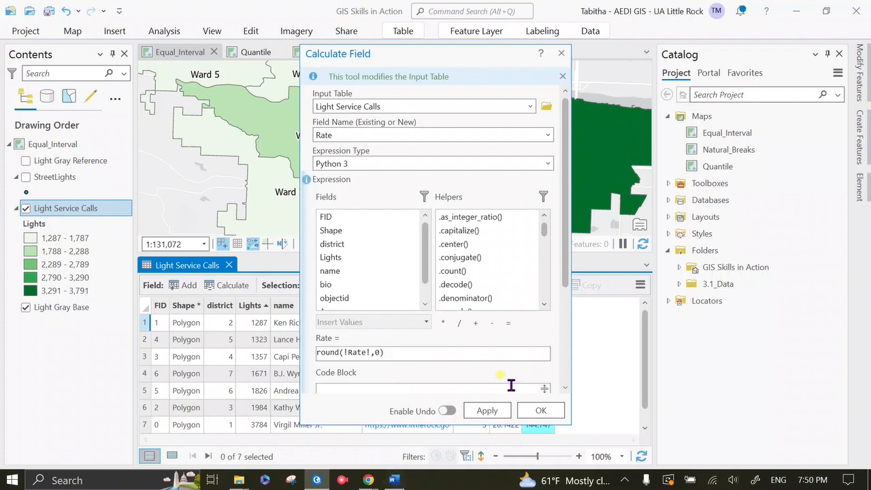
left_click(539, 411)
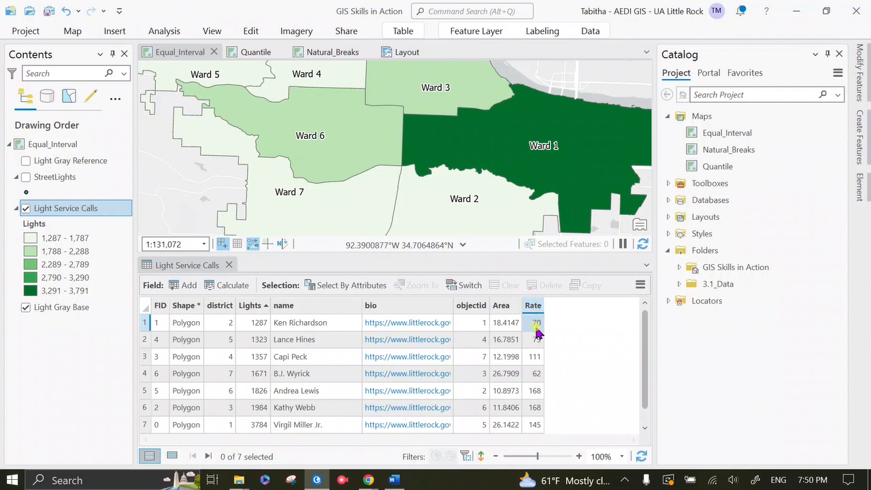
Sort the Light Service Calls attribute table by district in ascending order
left_click(211, 306)
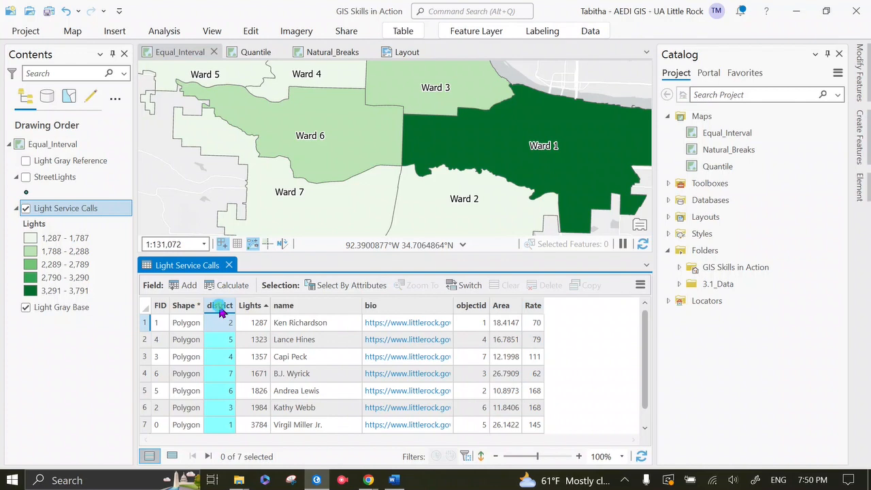
right_click(219, 308)
left_click(125, 215)
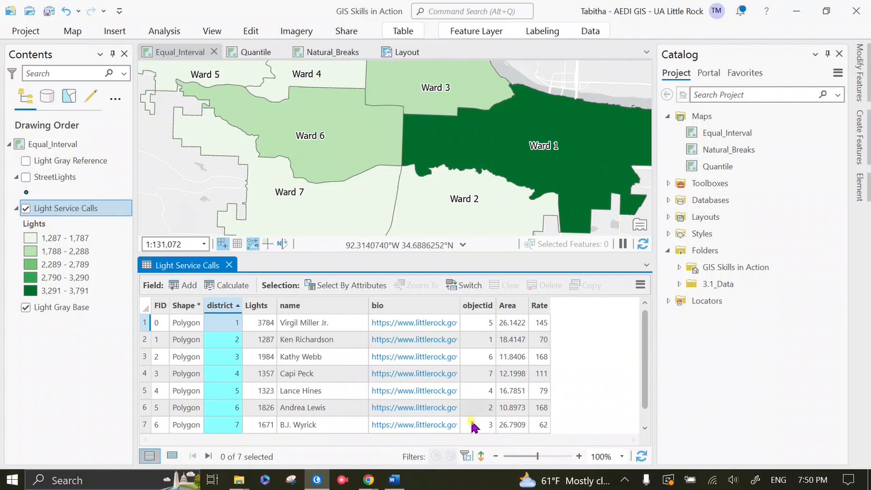
left_click(625, 479)
left_click(600, 430)
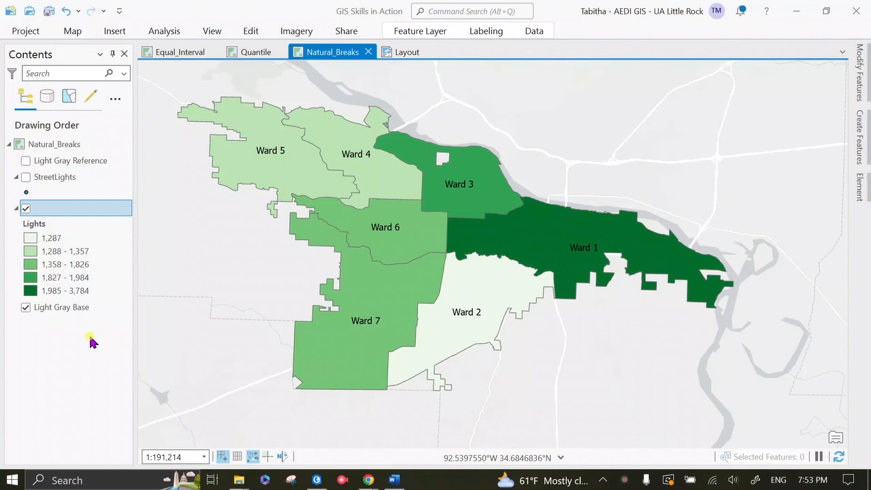
right_click(76, 212)
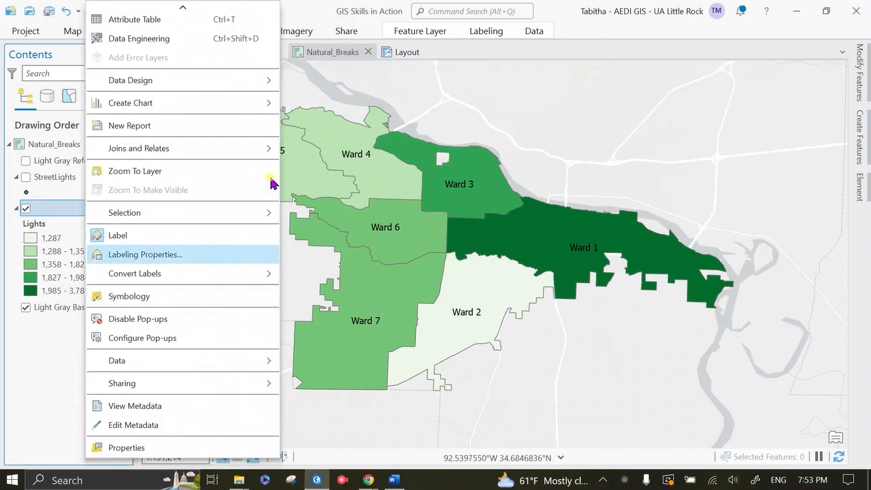
left_click(17, 366)
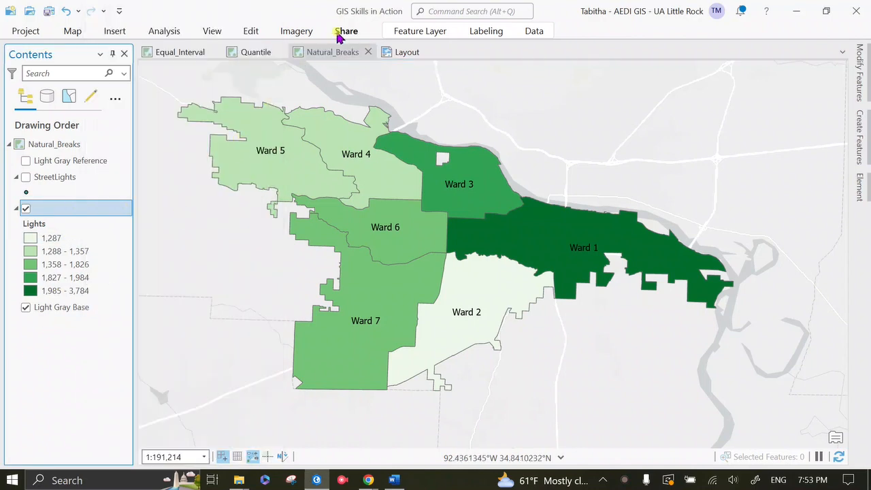
Change the graduated colors symbology of the ward layer in the Natural_Breaks map to use the Rate field
right_click(93, 210)
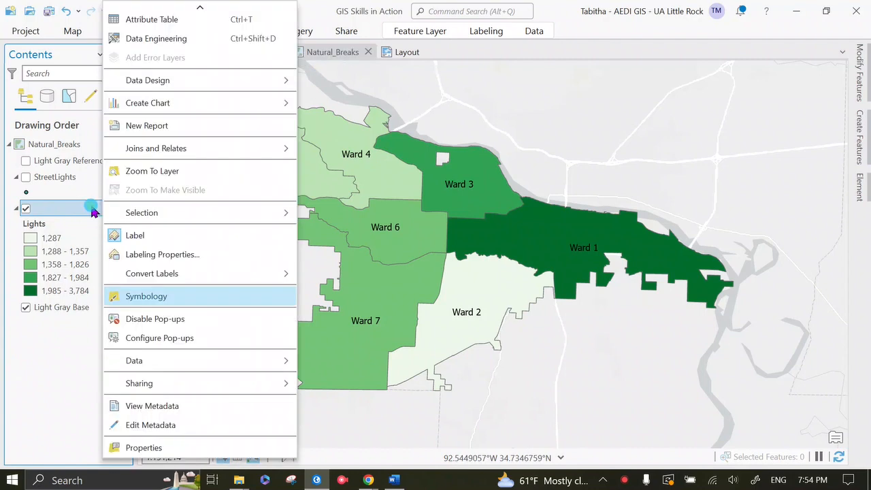
left_click(201, 298)
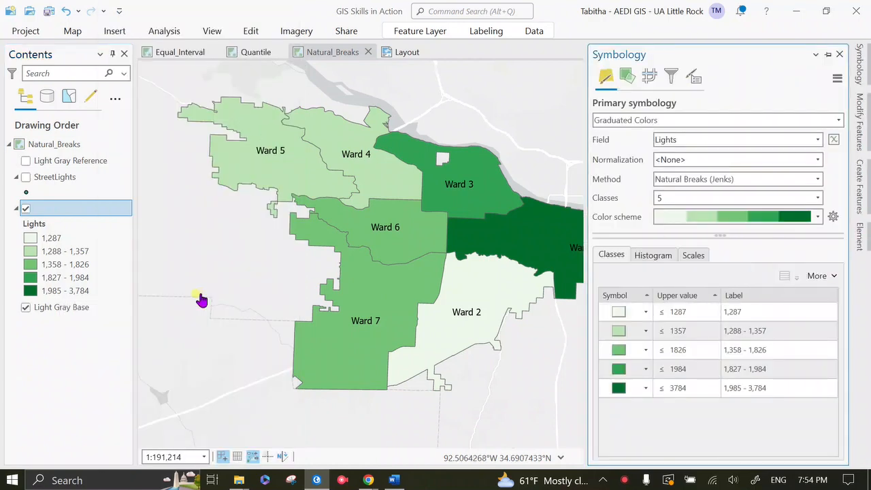
left_click(742, 311)
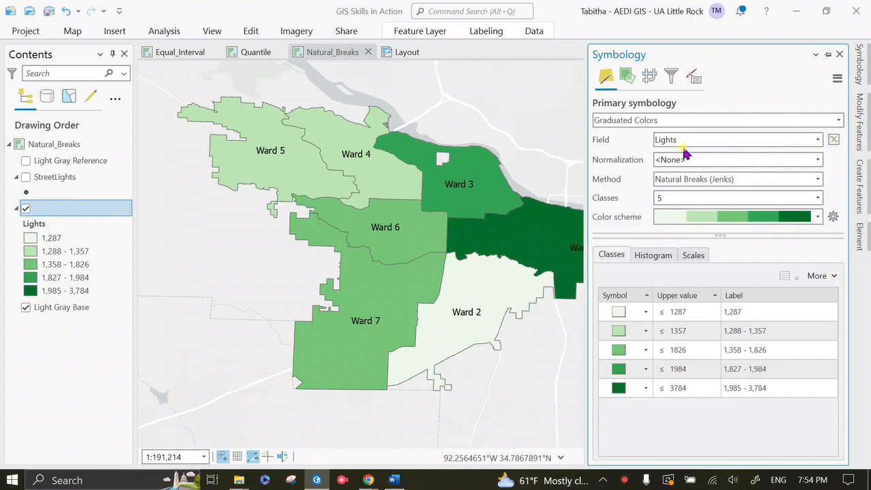
left_click(820, 140)
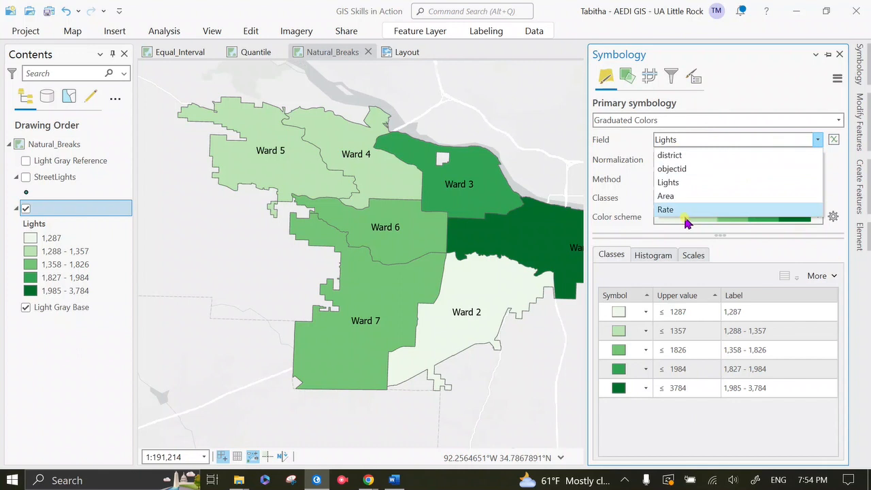
left_click(687, 209)
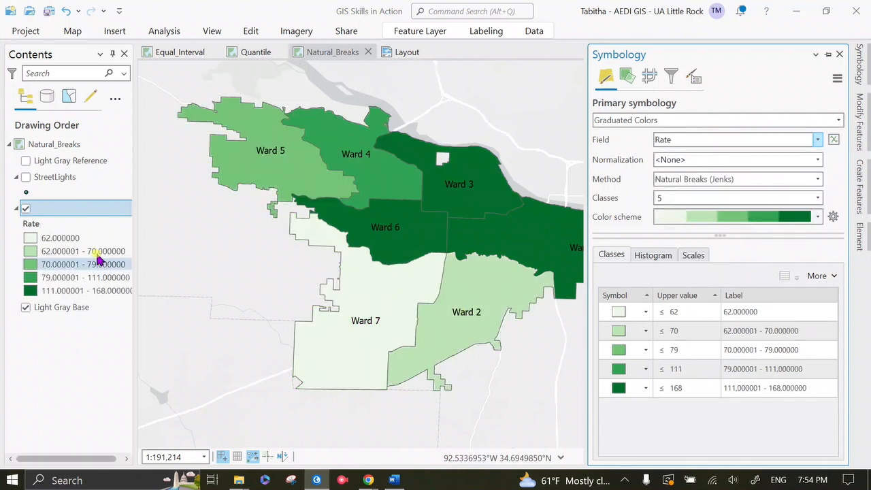
Remove the decimals from the first class label so that it reads 62
left_click(742, 393)
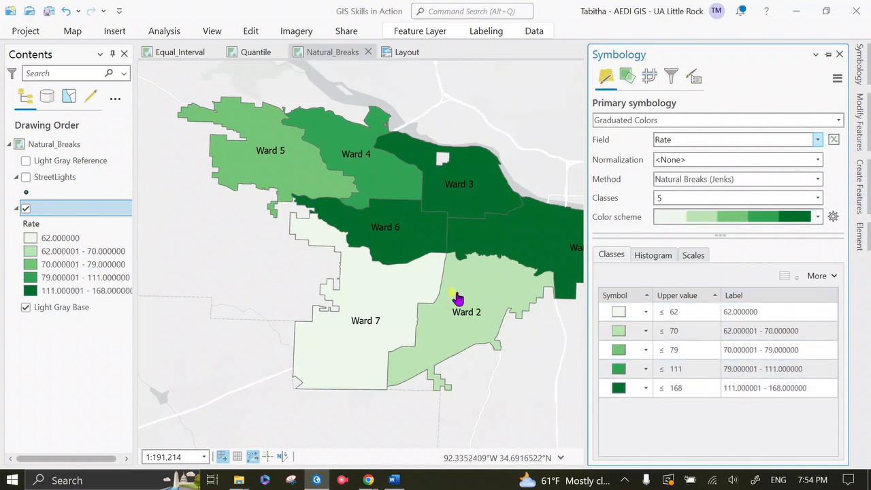
left_click(759, 313)
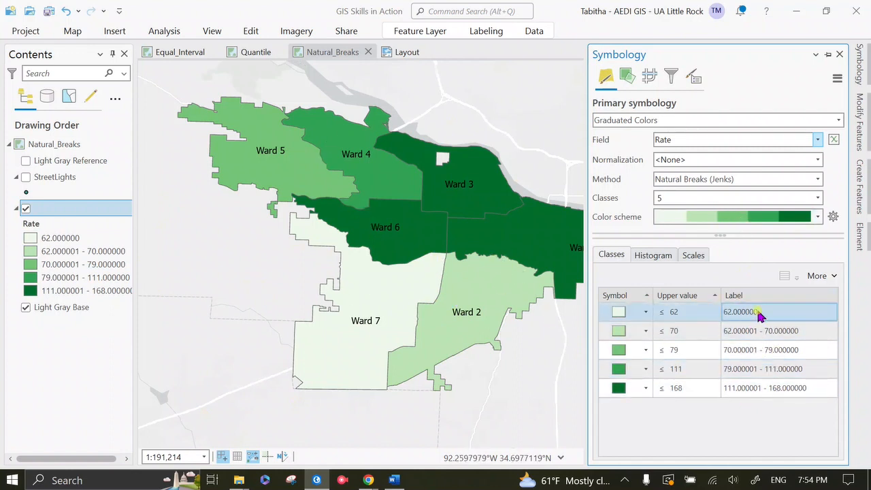
left_click(759, 313)
left_click(829, 313)
key("BackSpace")
key("BackSpace")
Shorten the second class label to whole numbers, 62 - 70
key("BackSpace")
key("BackSpace")
key("BackSpace")
key("Return")
key("End")
key("BackSpace")
key("BackSpace")
key("BackSpace")
key("BackSpace")
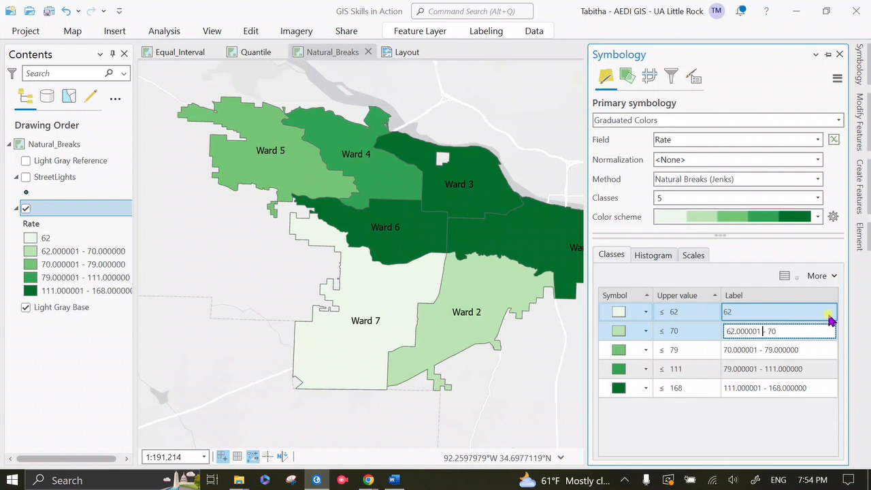
key("BackSpace")
key("BackSpace")
key("BackSpace")
key("BackSpace")
key("BackSpace")
key("BackSpace")
key("BackSpace")
key("Return")
Shorten the third class label to whole numbers, 70 - 79
key("End")
key("BackSpace")
key("BackSpace")
key("BackSpace")
key("BackSpace")
key("BackSpace")
key("BackSpace")
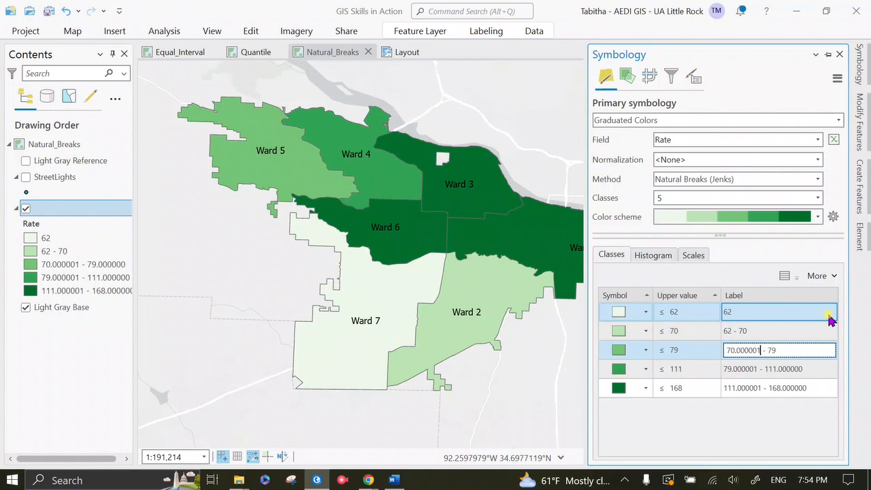
key("BackSpace")
key("BackSpace")
key("BackSpace")
key("BackSpace")
key("BackSpace")
key("BackSpace")
key("BackSpace")
key("Return")
Shorten the fourth class label to whole numbers, 79 - 111
key("End")
key("BackSpace")
key("BackSpace")
key("BackSpace")
key("BackSpace")
key("BackSpace")
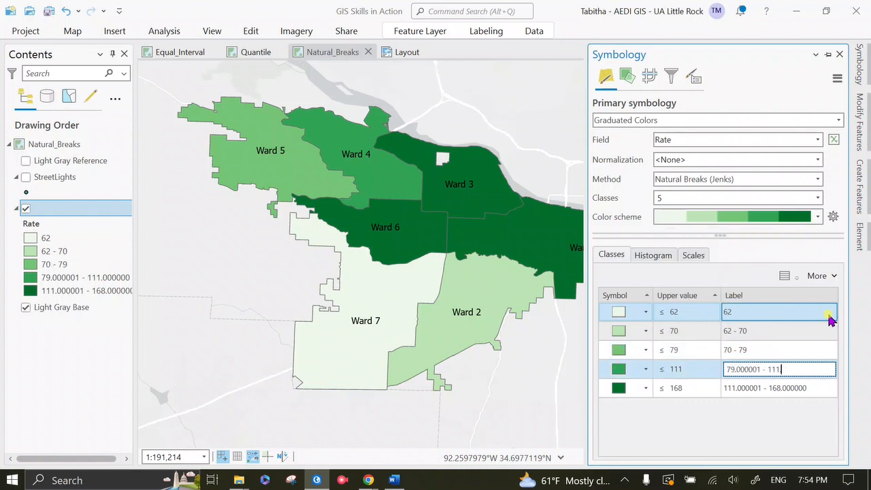
key("BackSpace")
key("BackSpace")
key("BackSpace")
key("BackSpace")
key("BackSpace")
key("BackSpace")
key("BackSpace")
key("Return")
Shorten the fifth class label to whole numbers, 111 - 168
key("End")
key("BackSpace")
key("BackSpace")
key("BackSpace")
key("BackSpace")
key("BackSpace")
key("BackSpace")
key("BackSpace")
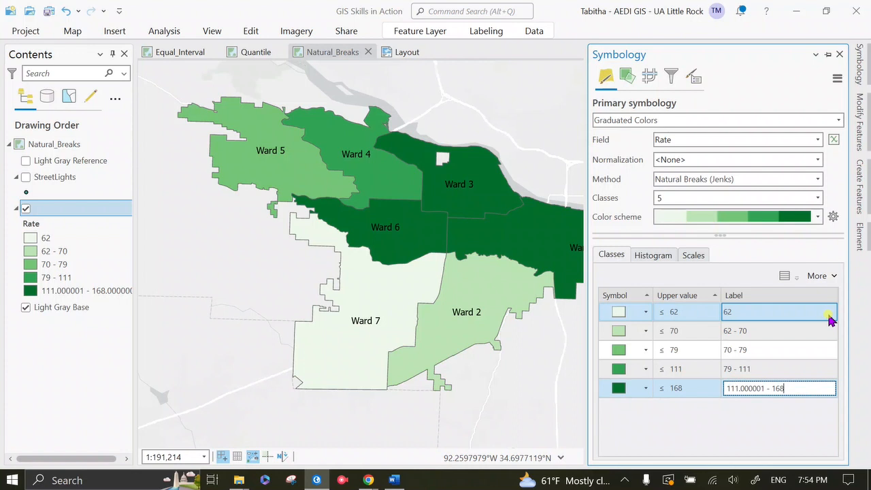
key("BackSpace")
key("BackSpace")
key("BackSpace")
key("BackSpace")
key("BackSpace")
key("BackSpace")
key("BackSpace")
key("Return")
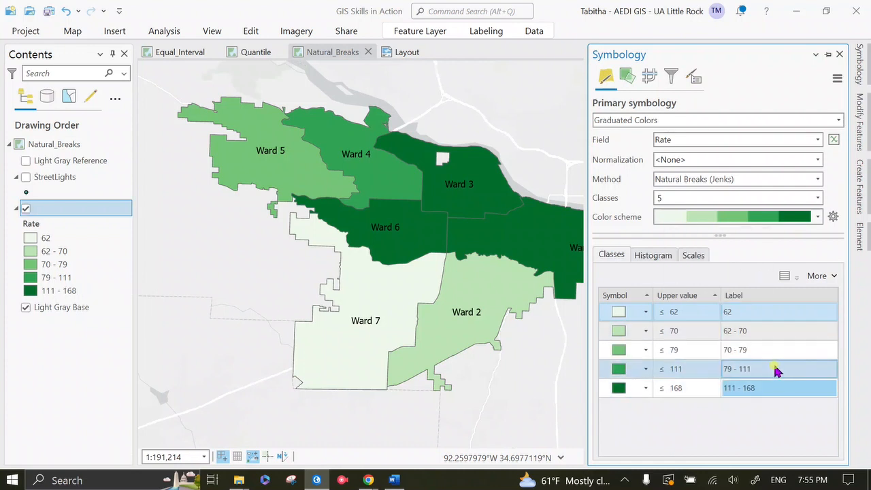
Change the start of the third class label to 71 so that it reads 71 - 79
left_click(750, 347)
double_click(753, 333)
left_click(742, 349)
left_click(742, 350)
key("BackSpace")
key("Right")
key("BackSpace")
type("71")
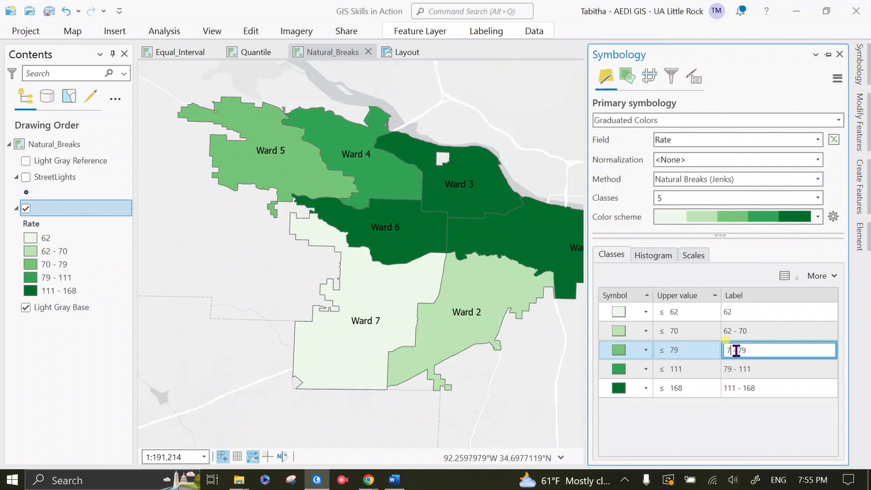
key("Tab")
Change the start of the fourth class label to 80 so that it reads 80 - 111
key("Left")
key("Right")
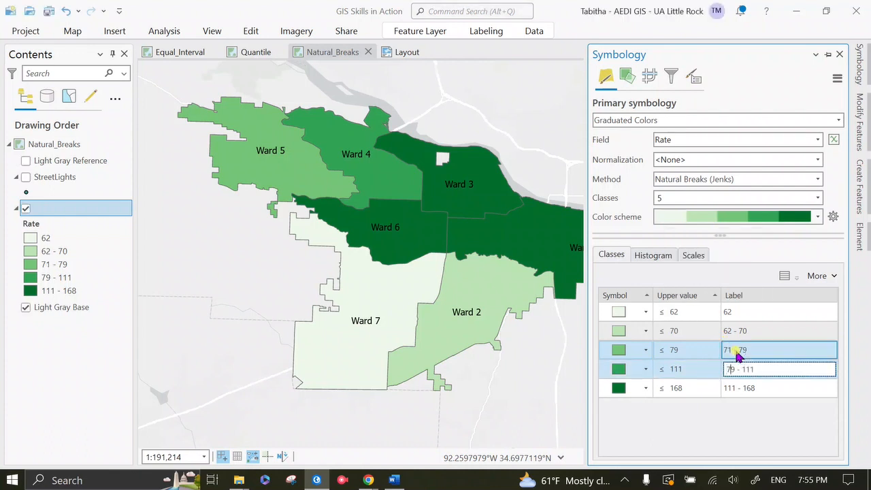
key("BackSpace")
type("80")
key("Tab")
Change the start of the fifth class label to 112 so that it reads 112 - 168
key("Right")
key("Left")
key("Left")
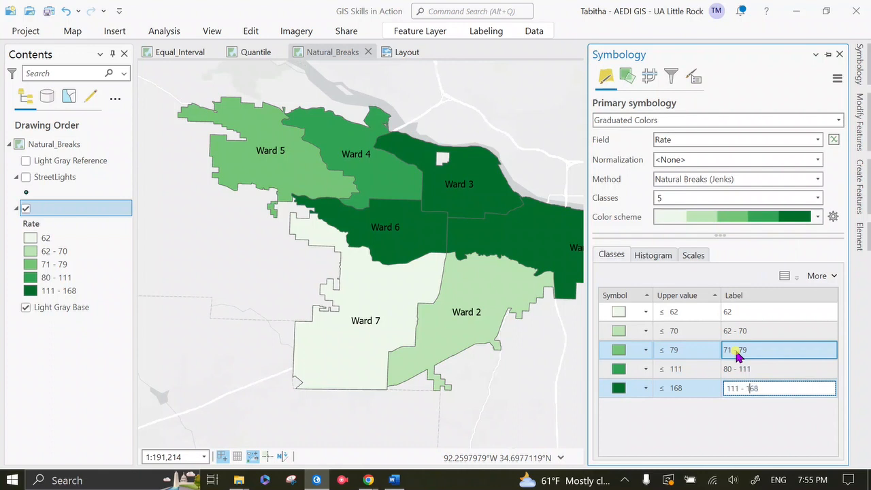
key("BackSpace")
type("2")
key("Return")
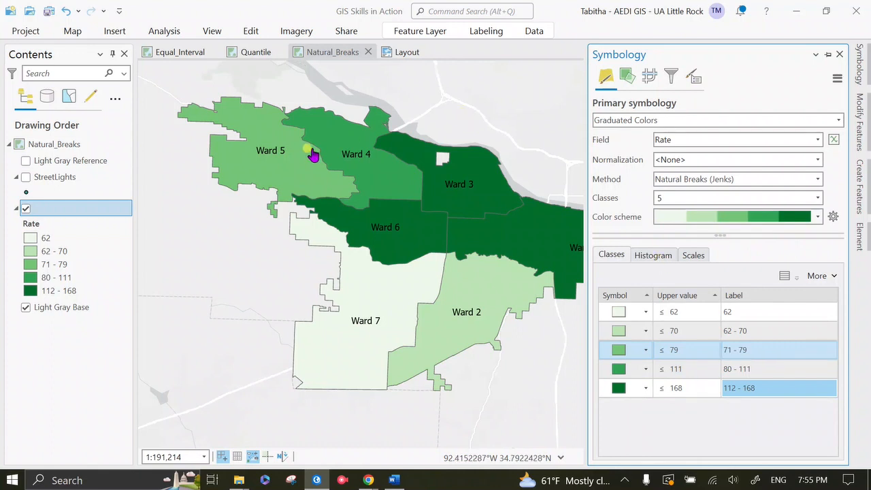
Switch to the Layout and open the explanation text block beside the Natural Breaks map for editing
left_click(399, 53)
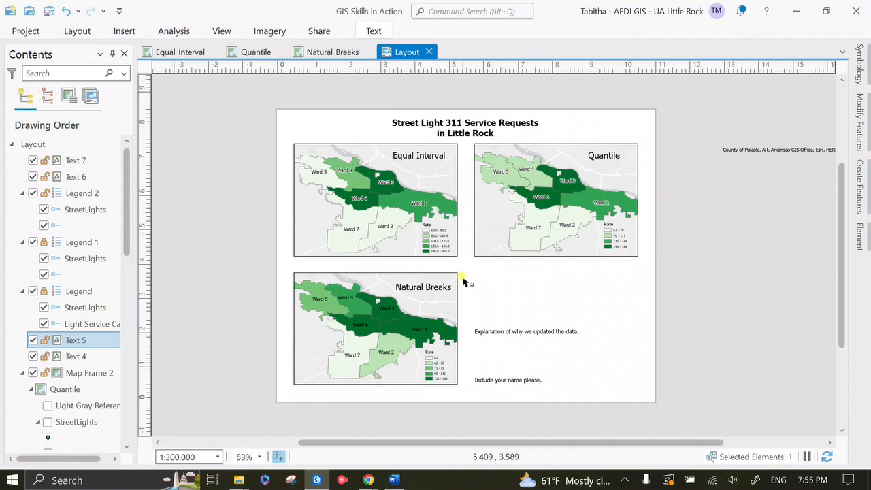
scroll(452, 281, "up", 3)
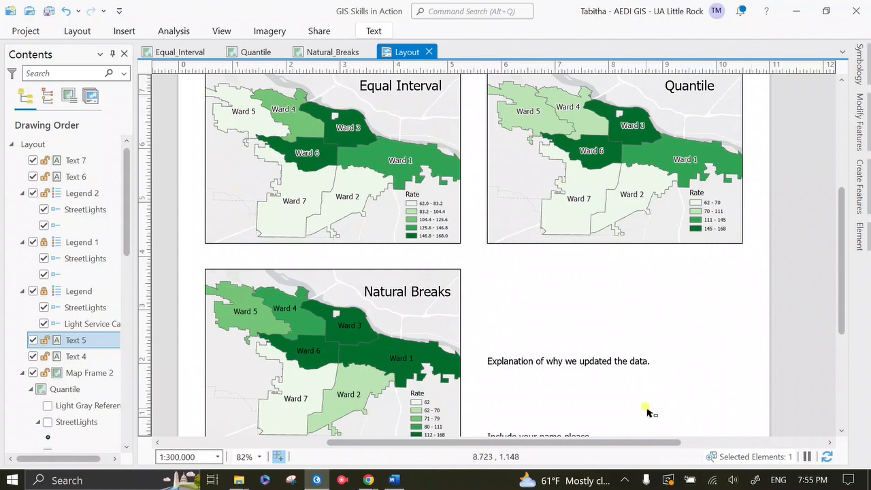
left_click_drag(843, 285, 841, 308)
left_click(621, 297)
left_click(598, 270)
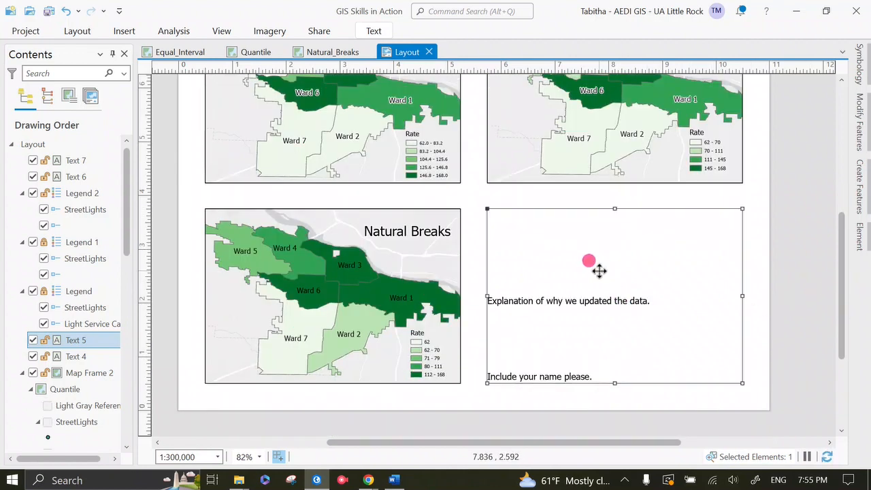
double_click(574, 280)
left_click(583, 292)
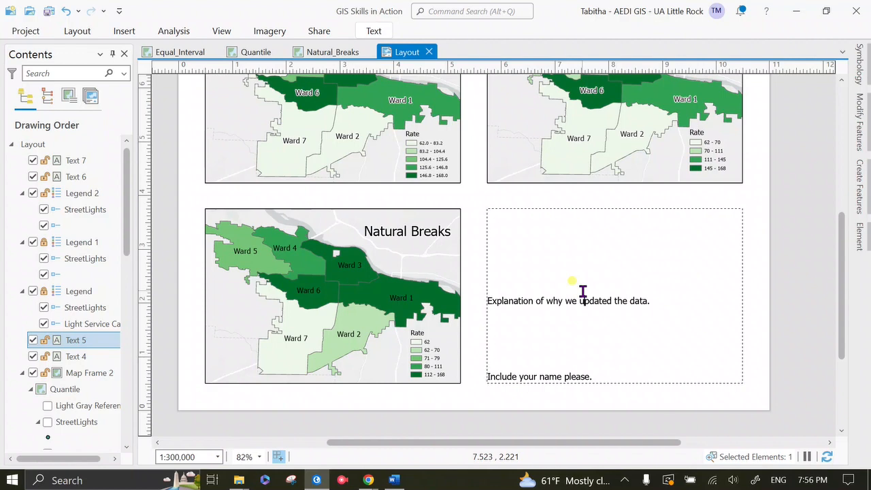
left_click(625, 479)
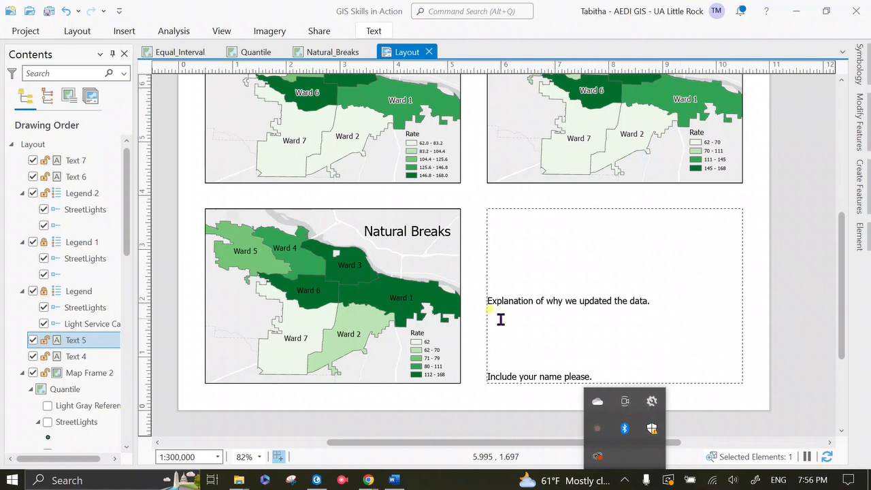
left_click(598, 427)
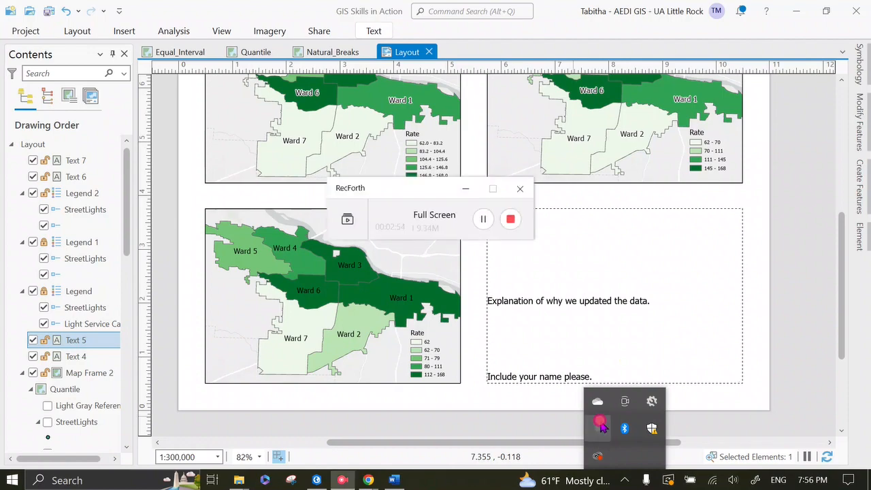